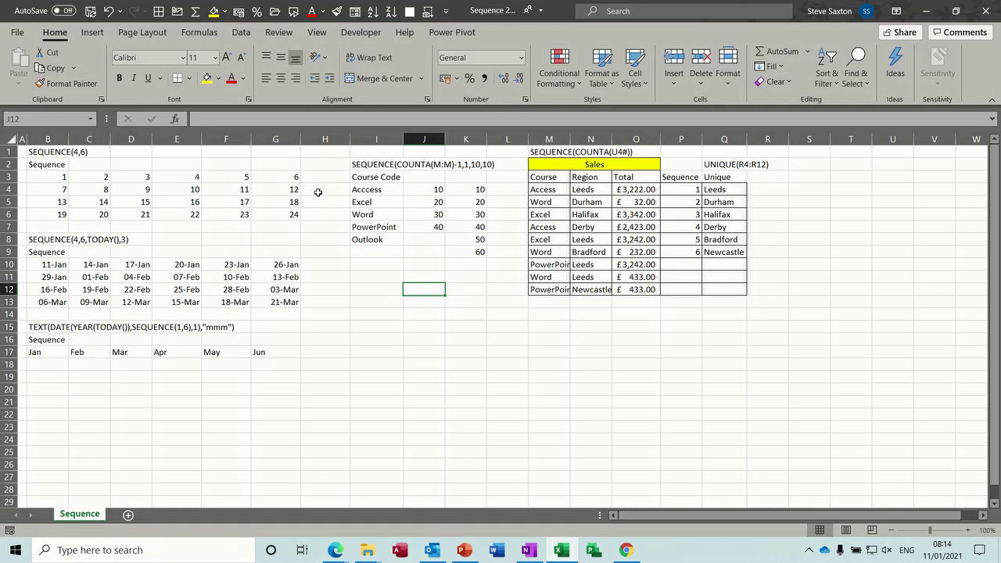
Examine the rows and columns arguments of the SEQUENCE formula in cell B3
{"action": "left_click", "coordinate": [55, 177]}
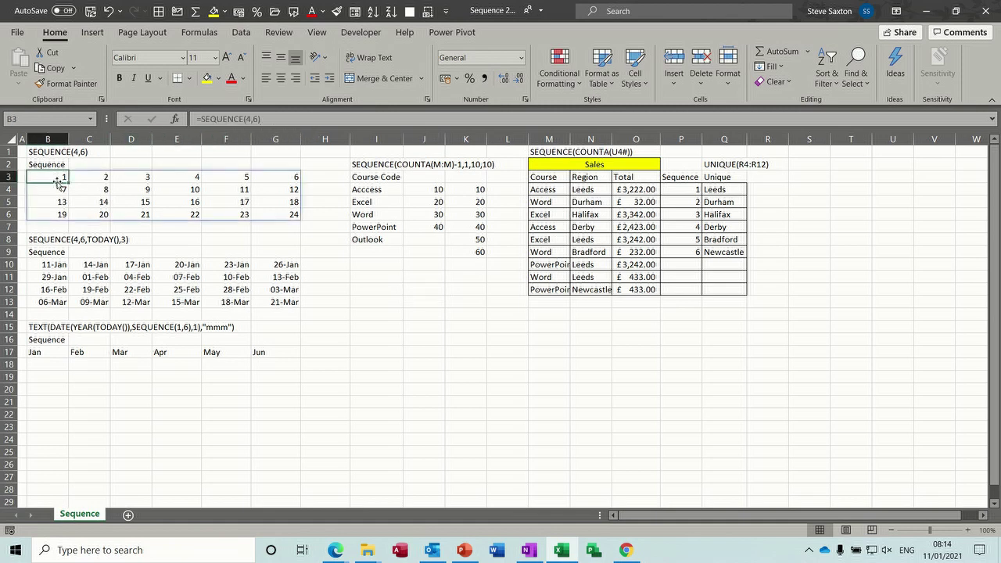
{"action": "left_click", "coordinate": [252, 119]}
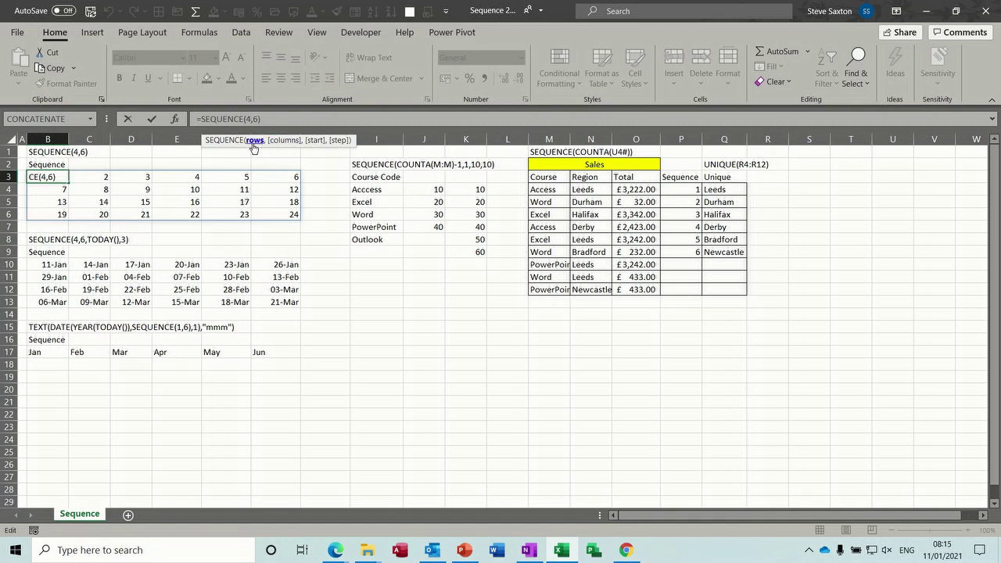
{"action": "left_click", "coordinate": [152, 120]}
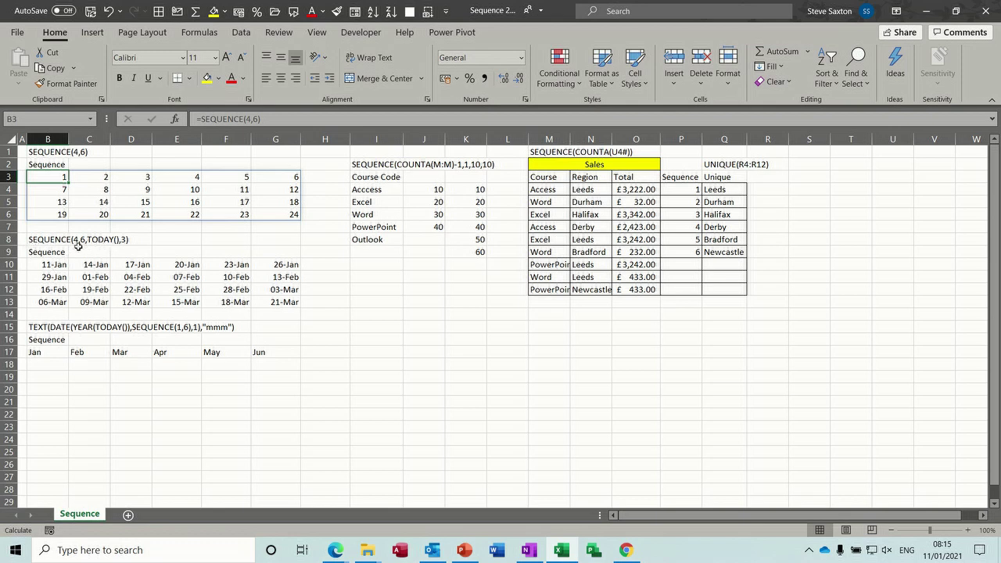
Examine the start and step arguments of the date SEQUENCE formula in cell B10
{"action": "left_click", "coordinate": [51, 264]}
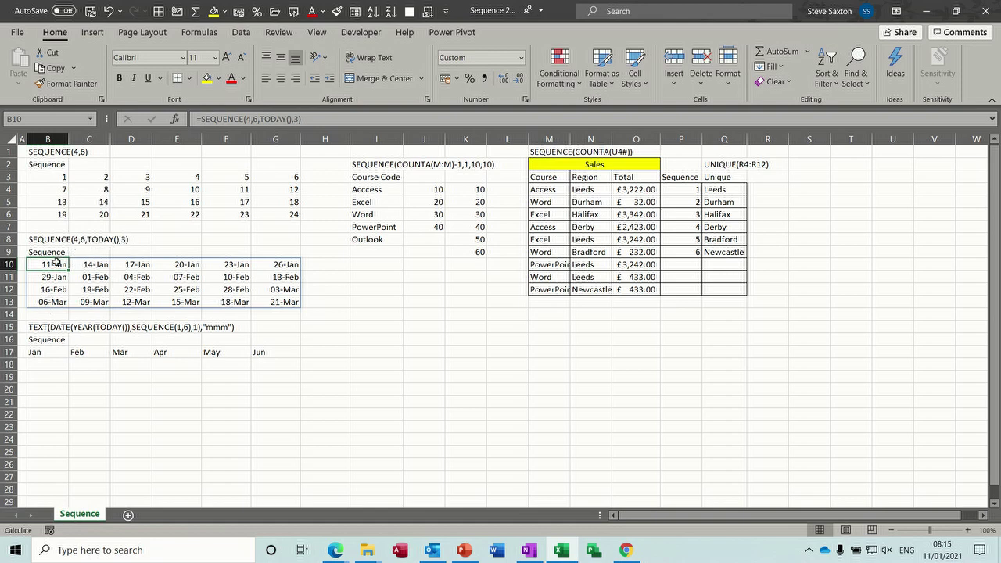
{"action": "left_click", "coordinate": [124, 240]}
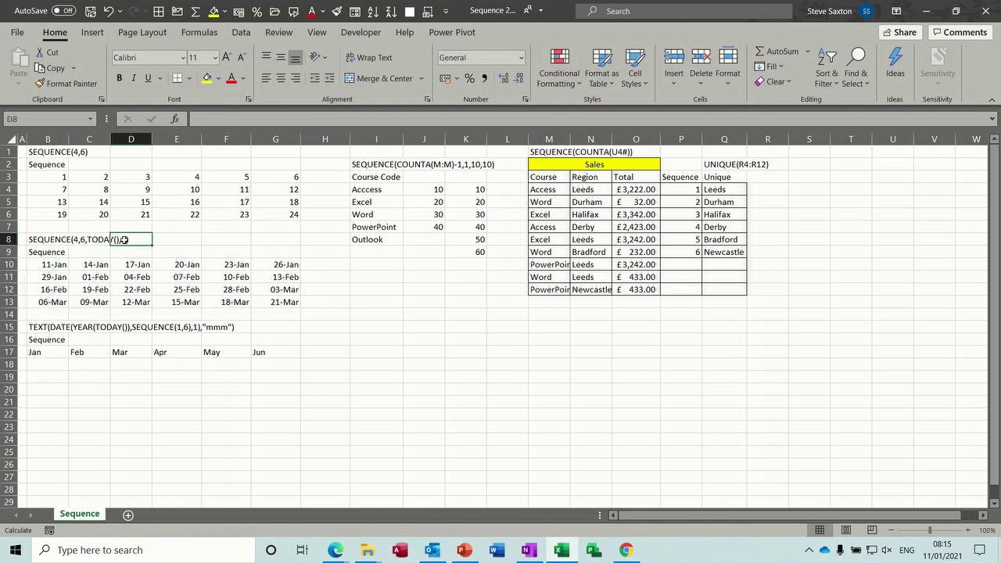
{"action": "left_click", "coordinate": [57, 268]}
{"action": "left_click", "coordinate": [283, 119]}
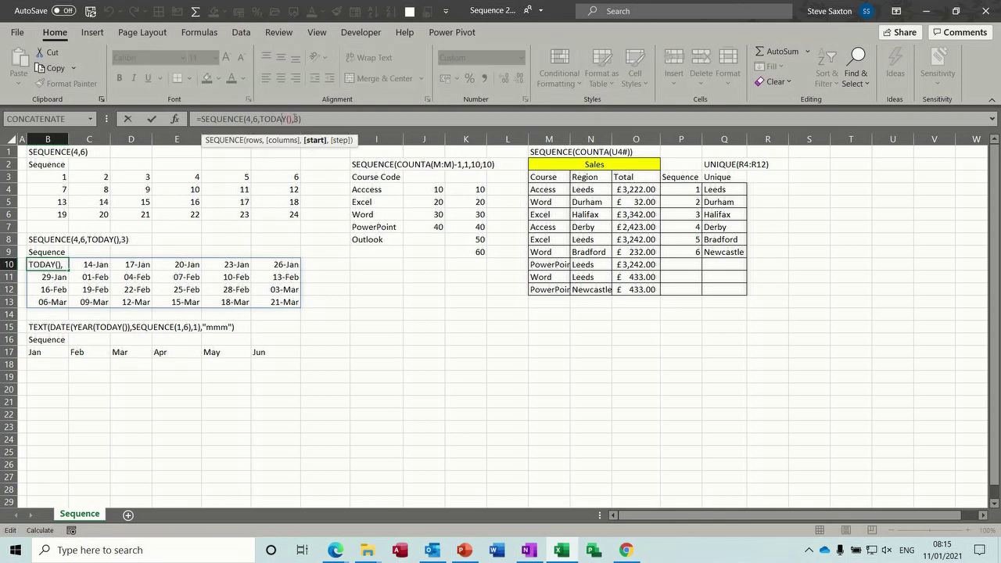
{"action": "key", "text": "Right"}
{"action": "left_click", "coordinate": [153, 120]}
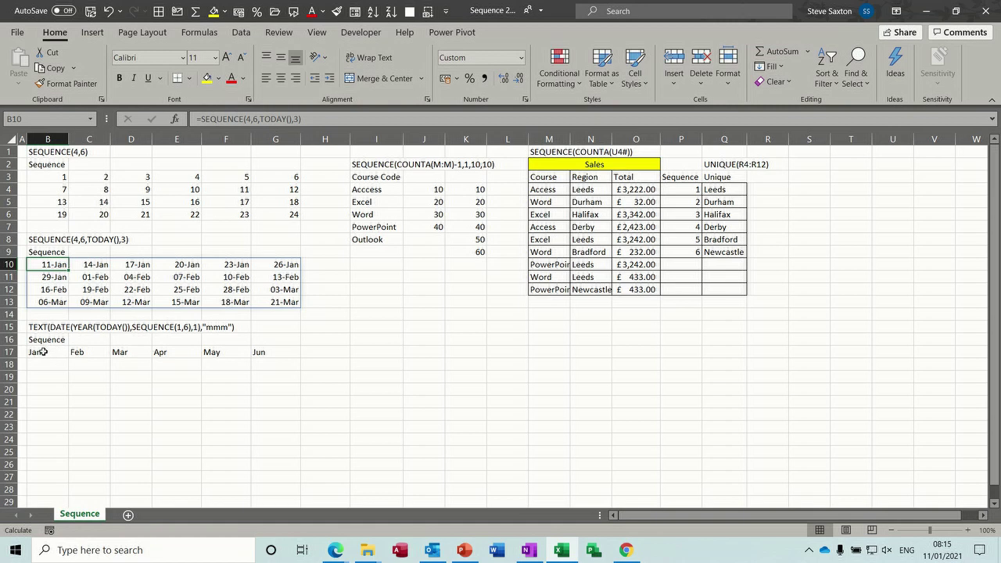
Examine how DATE, SEQUENCE and the TEXT format code are combined in the month-name formula in cell B17
{"action": "left_click", "coordinate": [43, 352]}
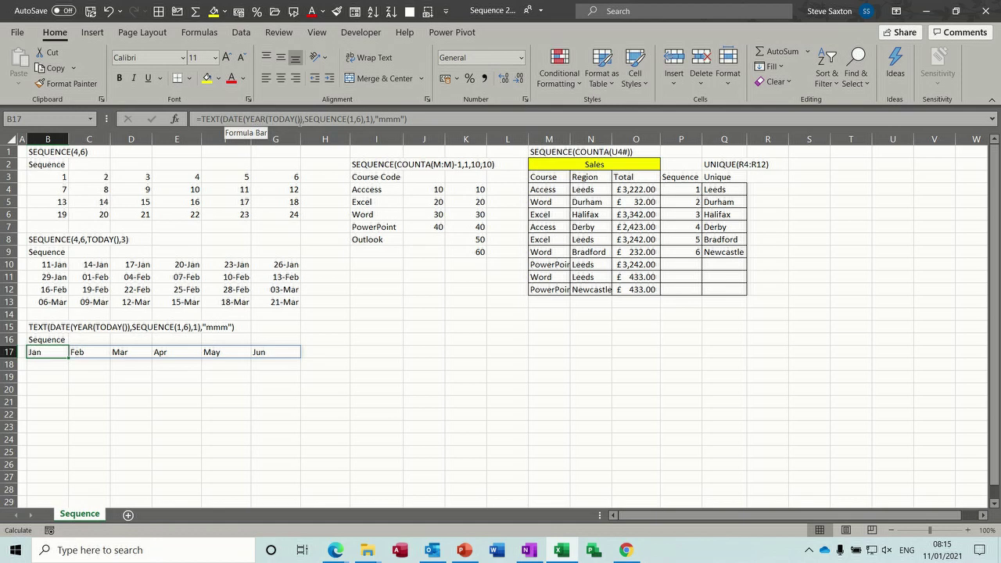
{"action": "left_click", "coordinate": [370, 118]}
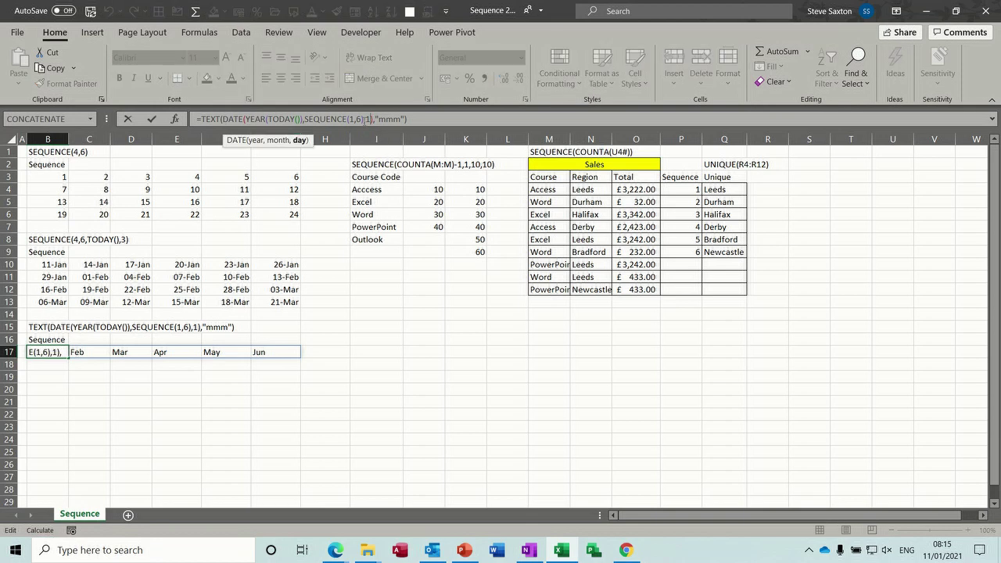
{"action": "left_click", "coordinate": [392, 119]}
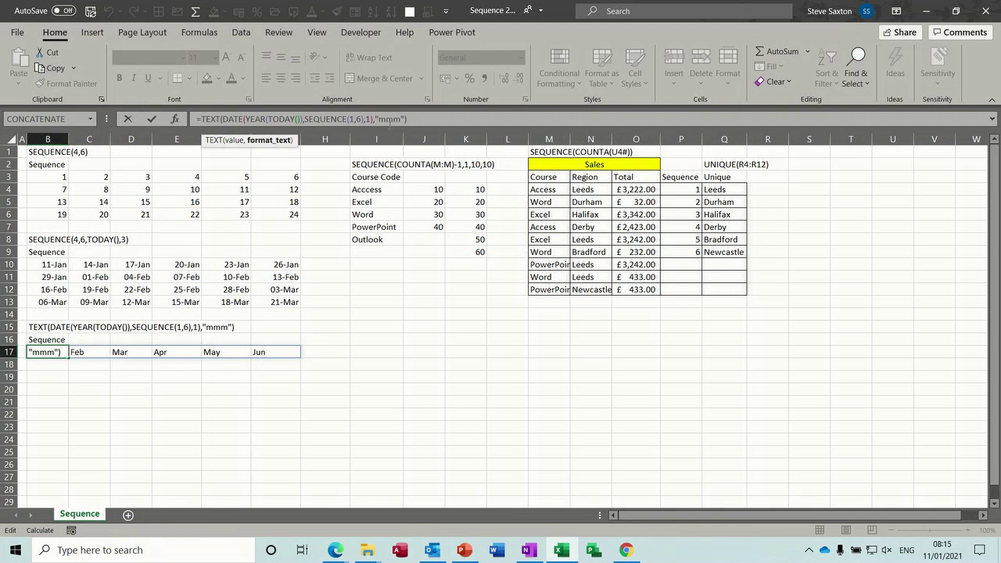
{"action": "left_click", "coordinate": [153, 122]}
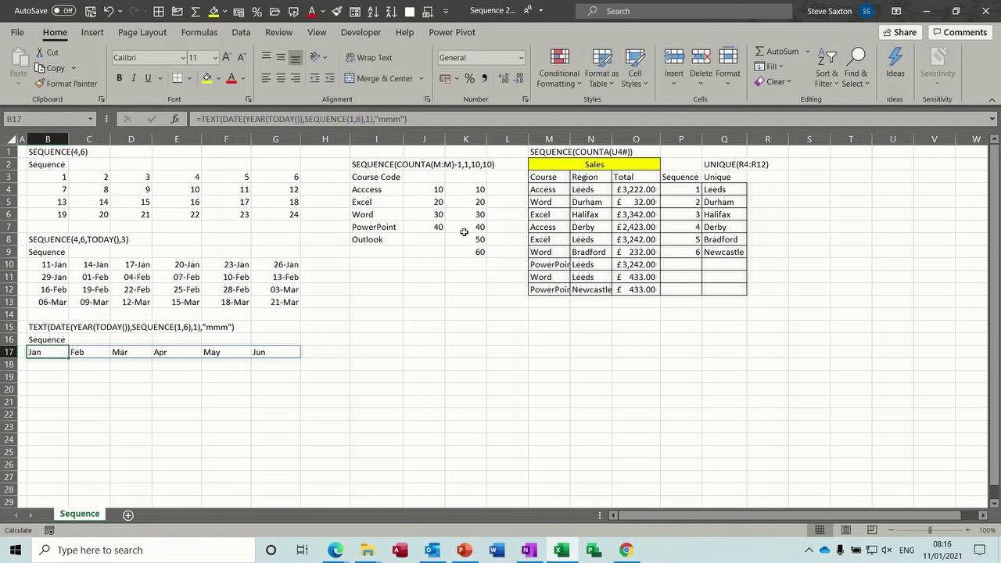
Add Teams to the Course Code list in cell I9 and check the SEQUENCE formula in K4
{"action": "left_click", "coordinate": [479, 190]}
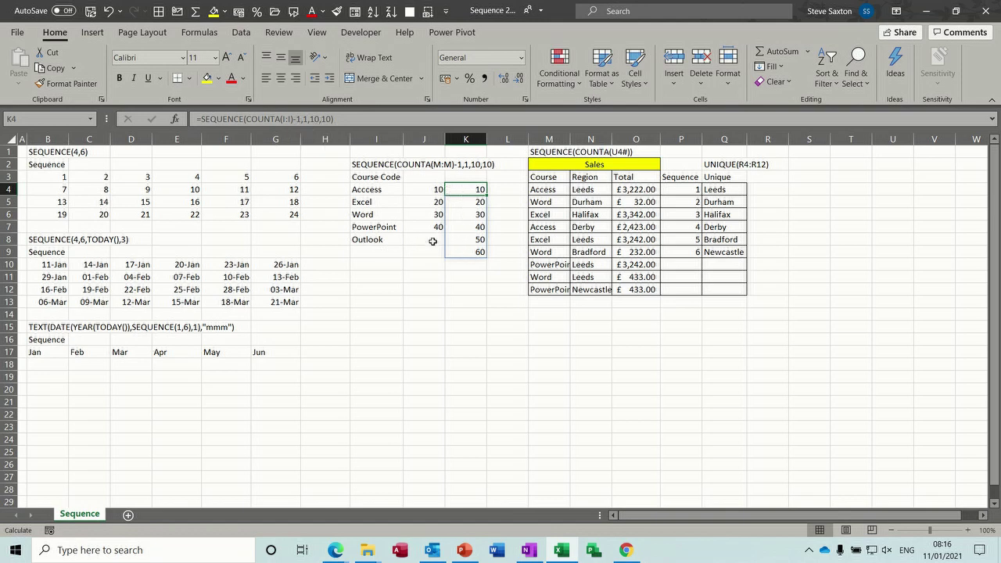
{"action": "left_click", "coordinate": [378, 249]}
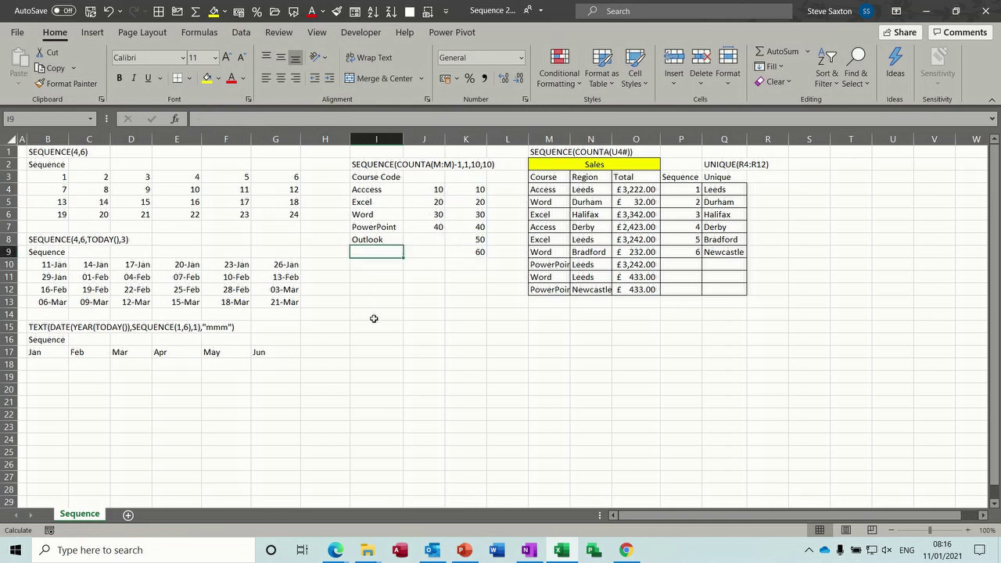
{"action": "type", "text": "Teams"}
{"action": "key", "text": "Return"}
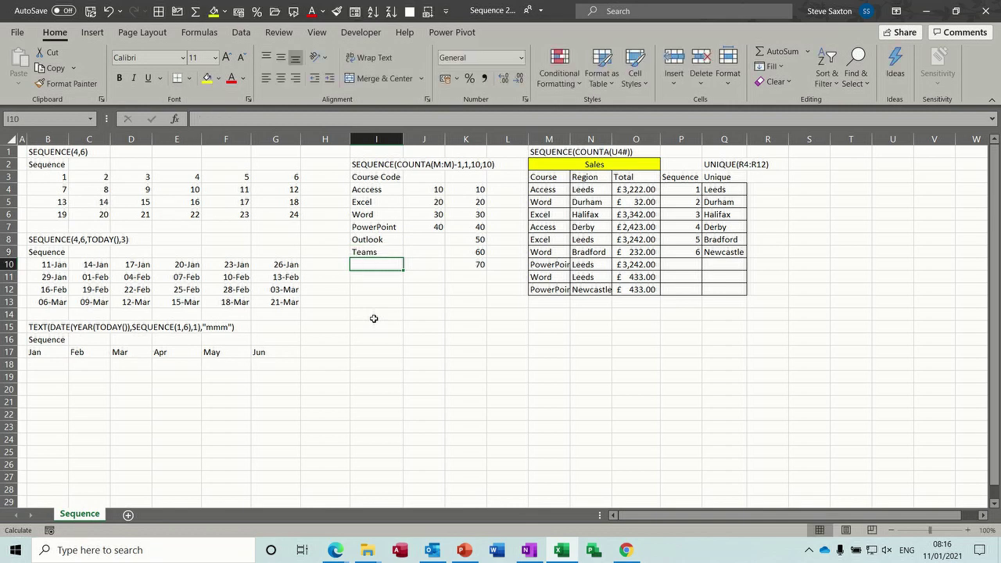
{"action": "left_click", "coordinate": [471, 189]}
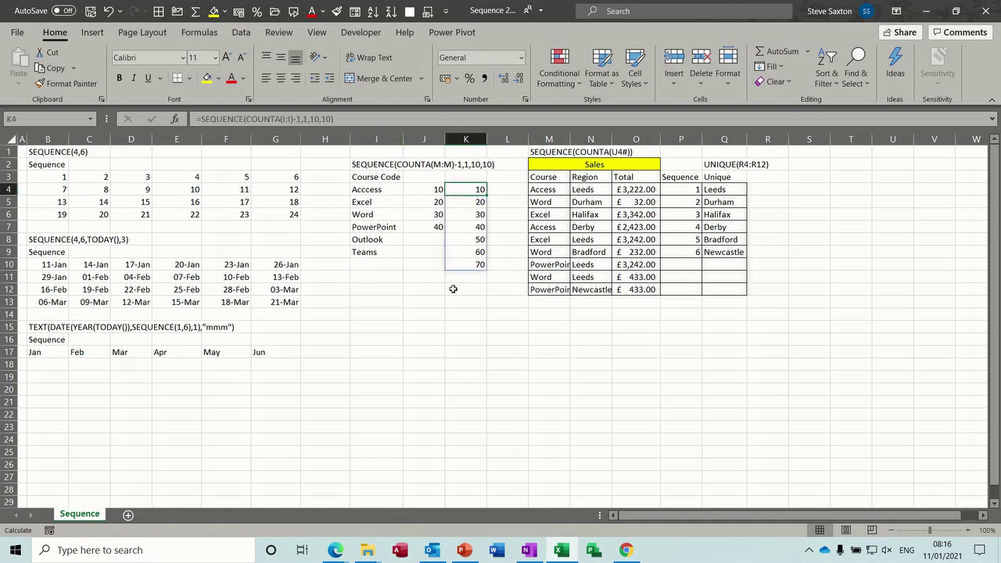
Check the formulas in Q4 and P4, and change the first region in the Sales table, cell N4, to Sunderland
{"action": "left_click", "coordinate": [724, 190]}
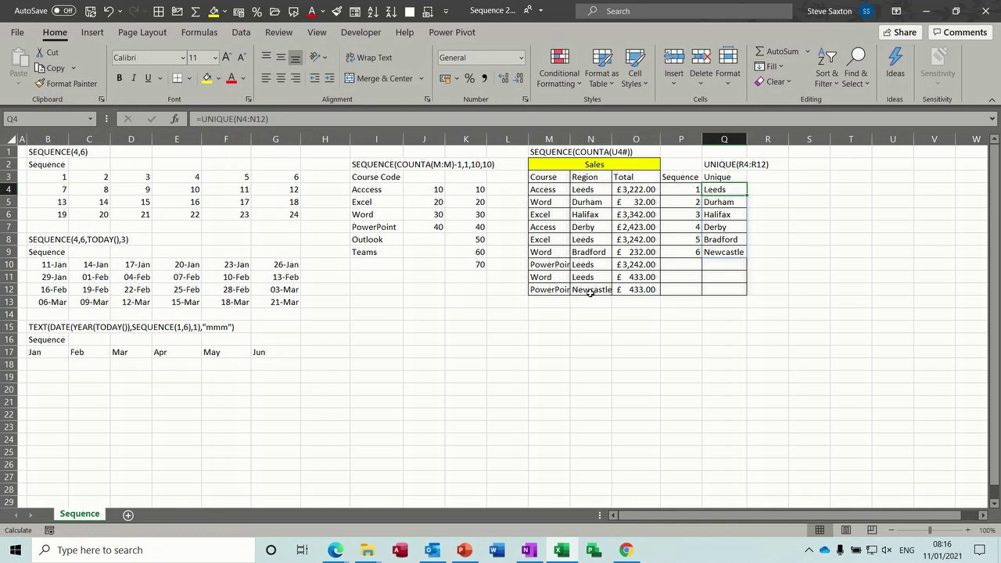
{"action": "left_click", "coordinate": [685, 190]}
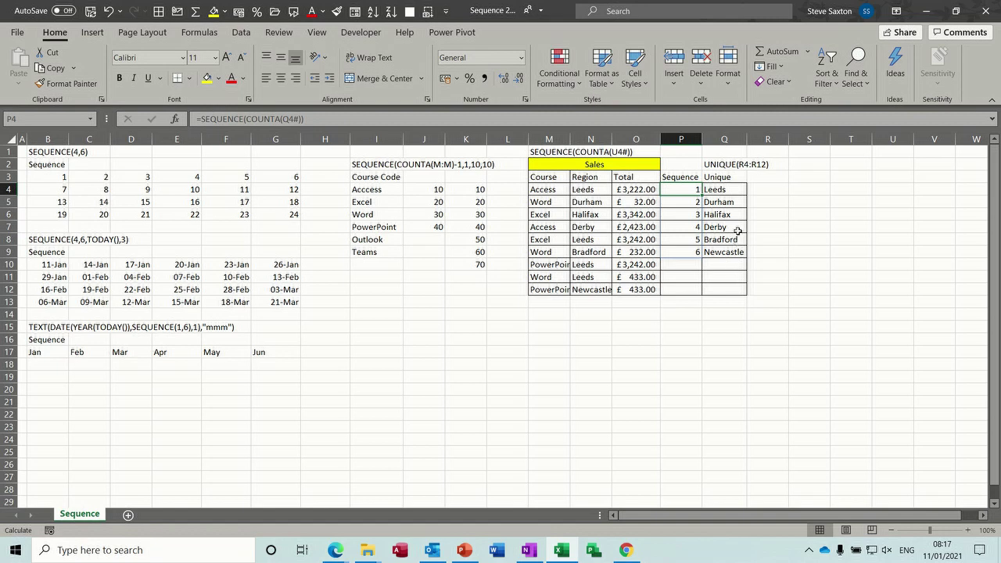
{"action": "left_click", "coordinate": [589, 189]}
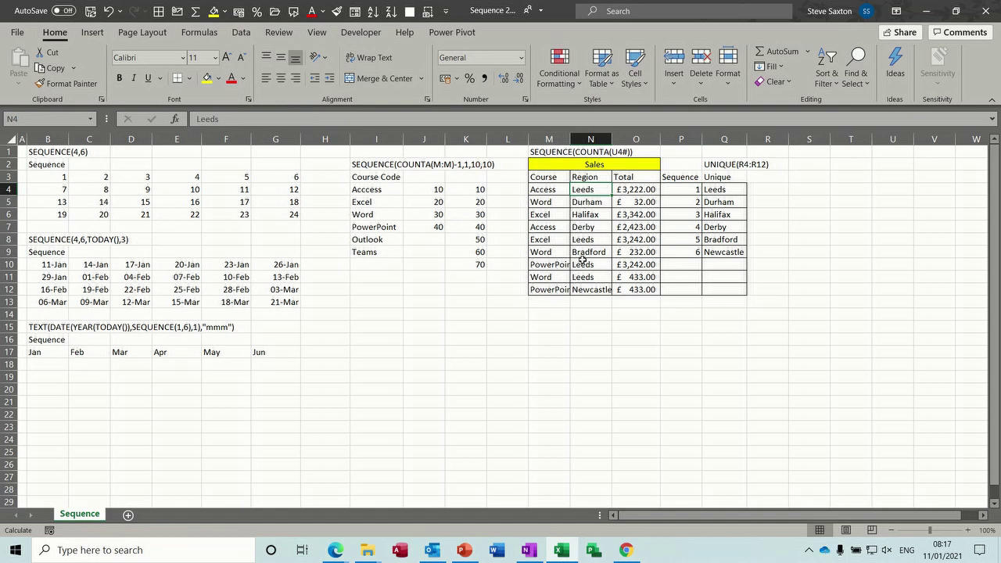
{"action": "type", "text": "Sunderland"}
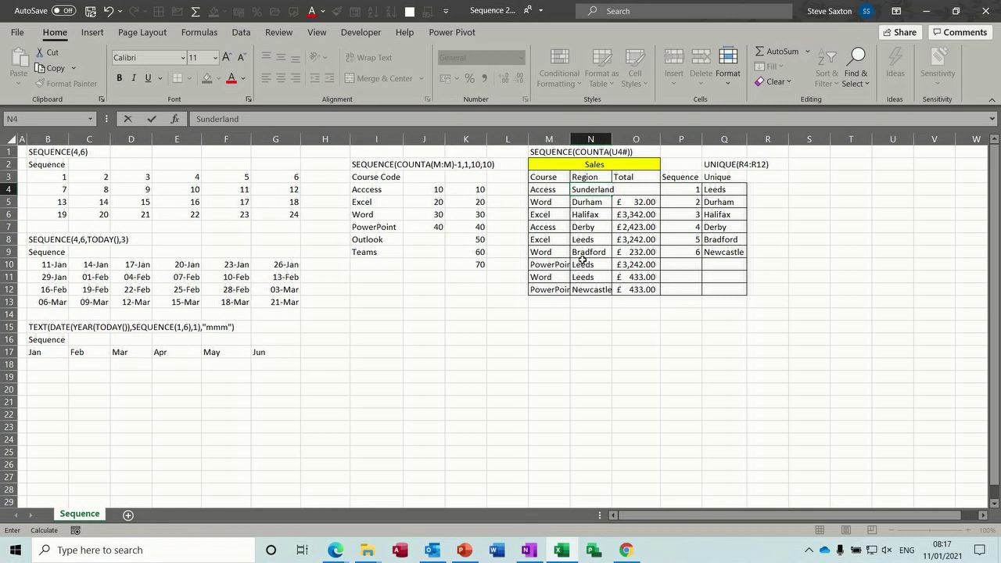
{"action": "key", "text": "Return"}
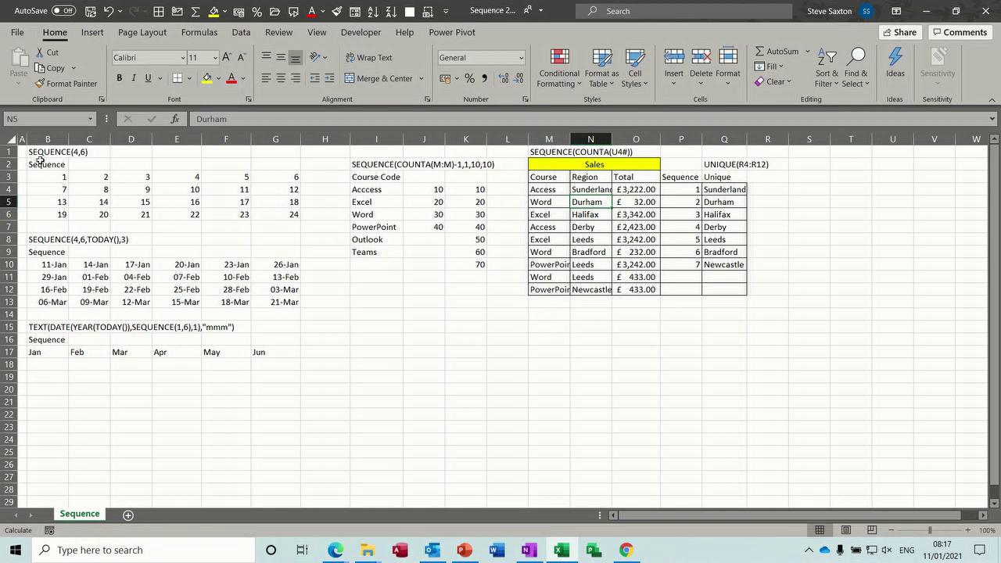
Enter =SEQUENCE(4,6) in cell I15 as a trial and remove the formula again
{"action": "left_click", "coordinate": [383, 328]}
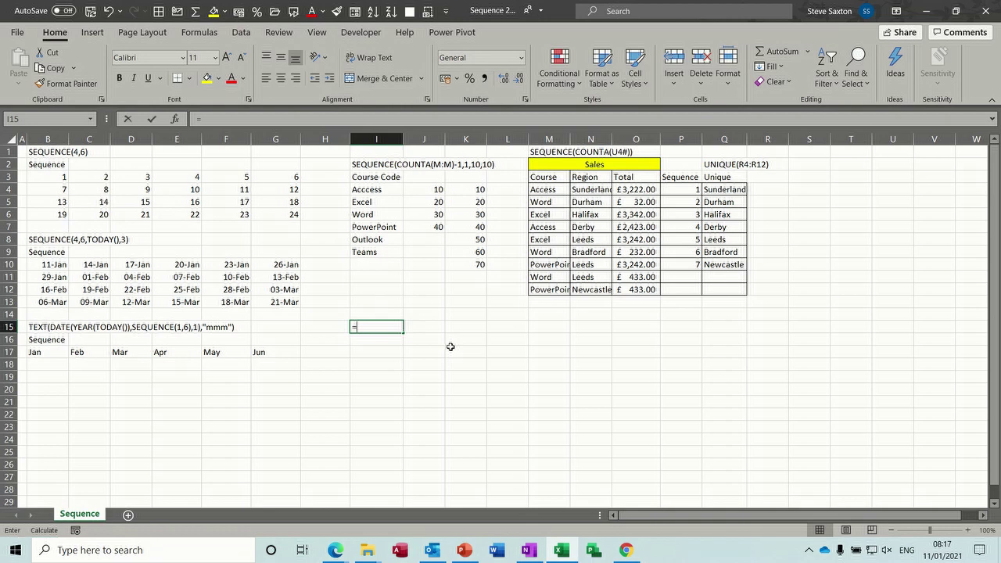
{"action": "type", "text": "=seq"}
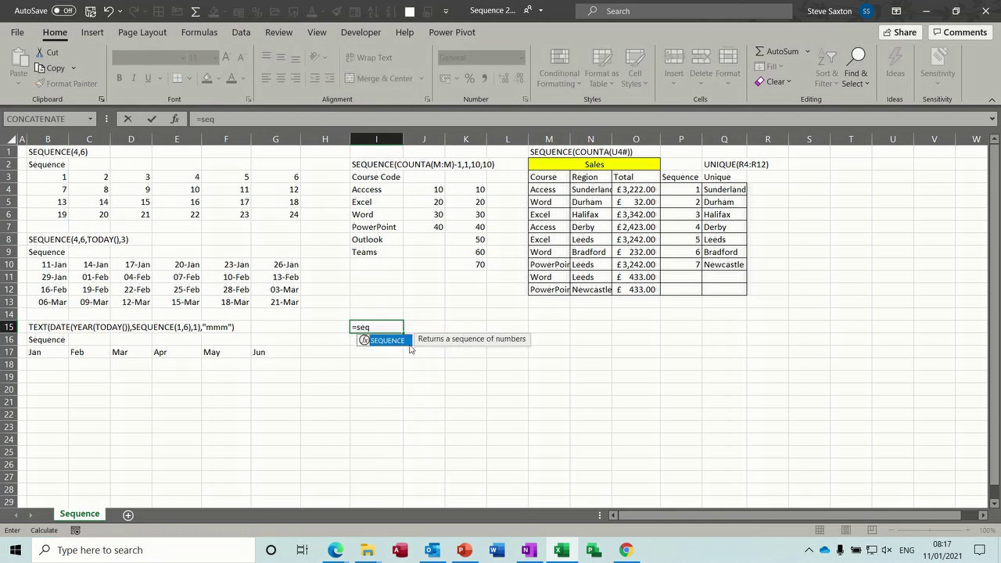
{"action": "double_click", "coordinate": [385, 342]}
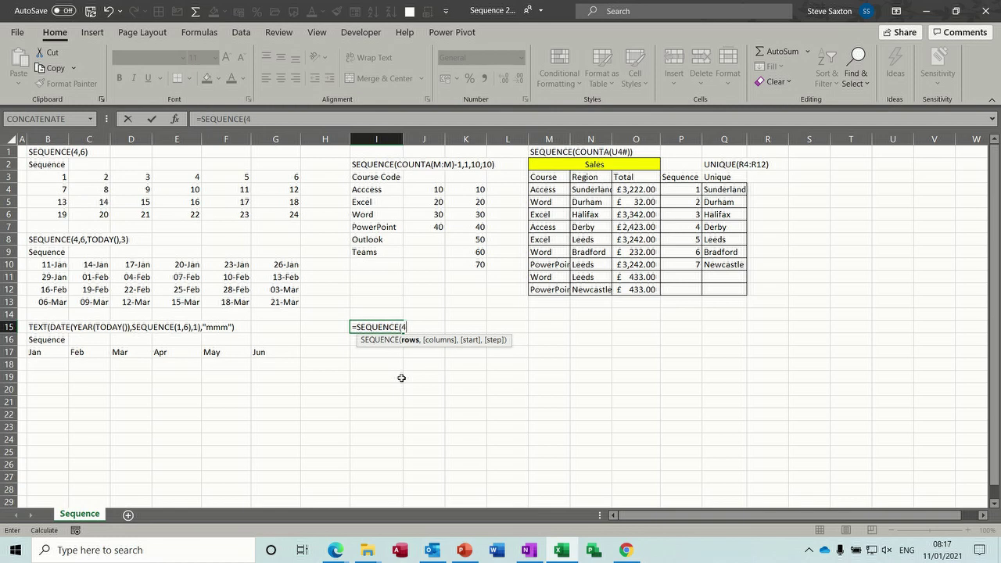
{"action": "type", "text": "4,"}
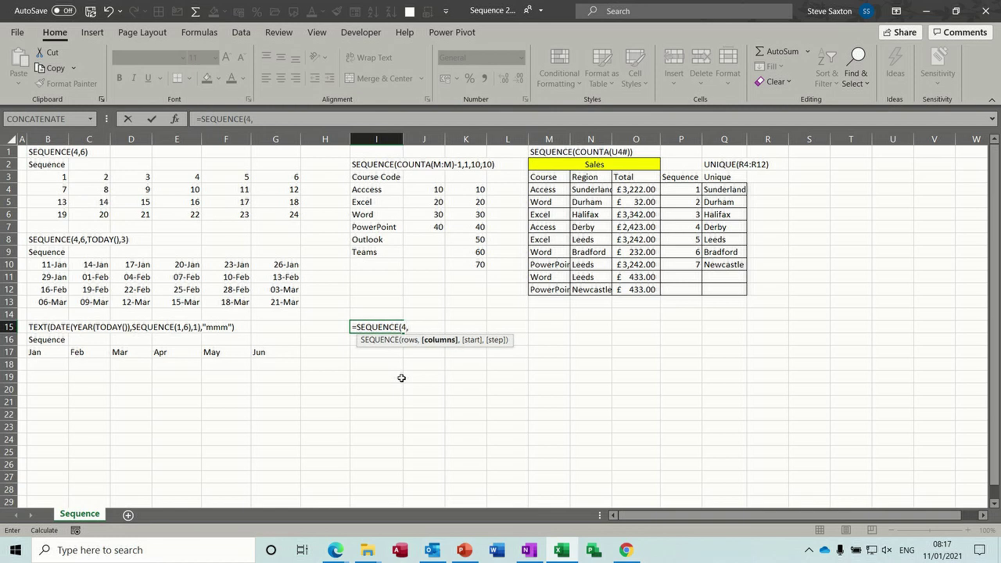
{"action": "type", "text": "6)"}
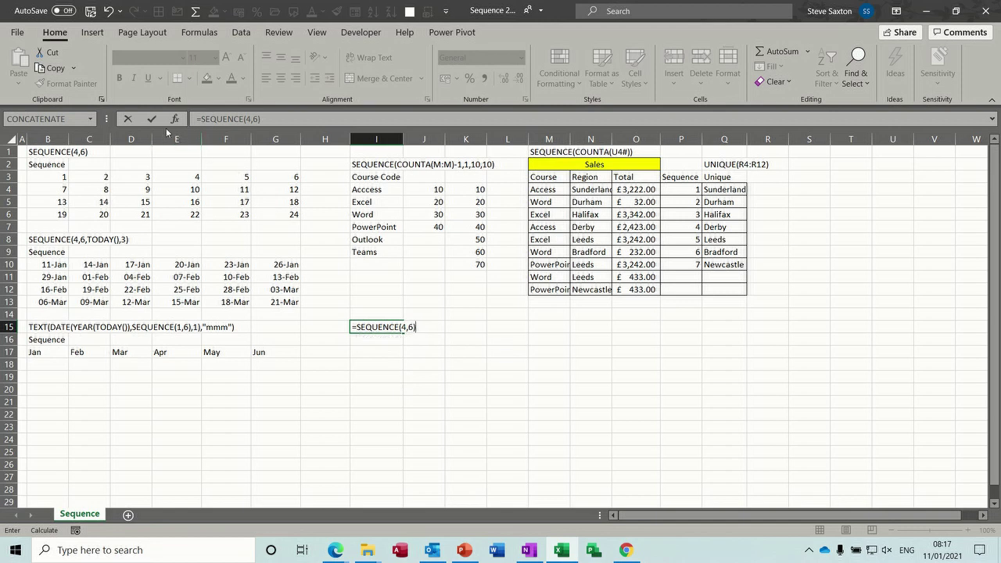
{"action": "left_click", "coordinate": [152, 122]}
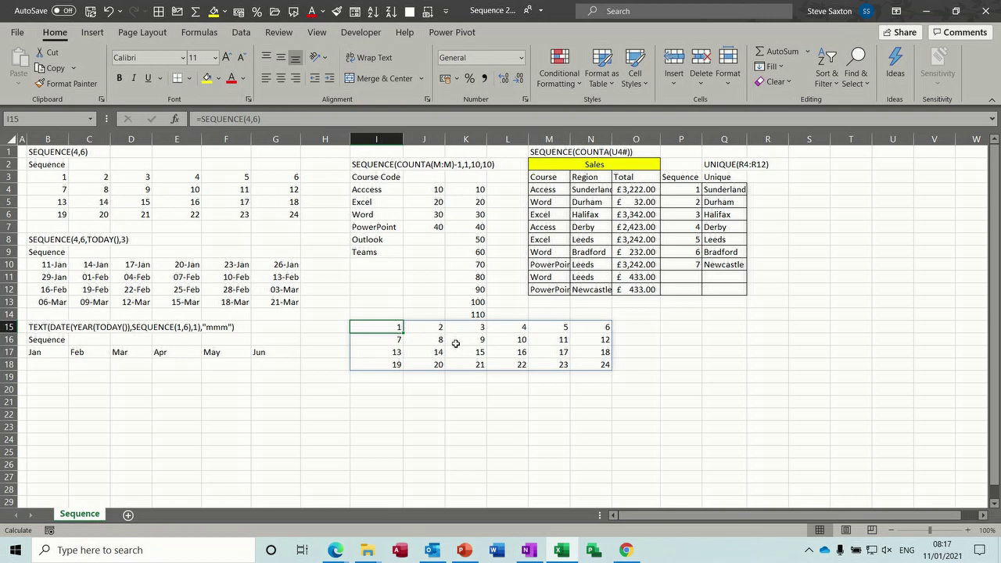
{"action": "key", "text": "Delete"}
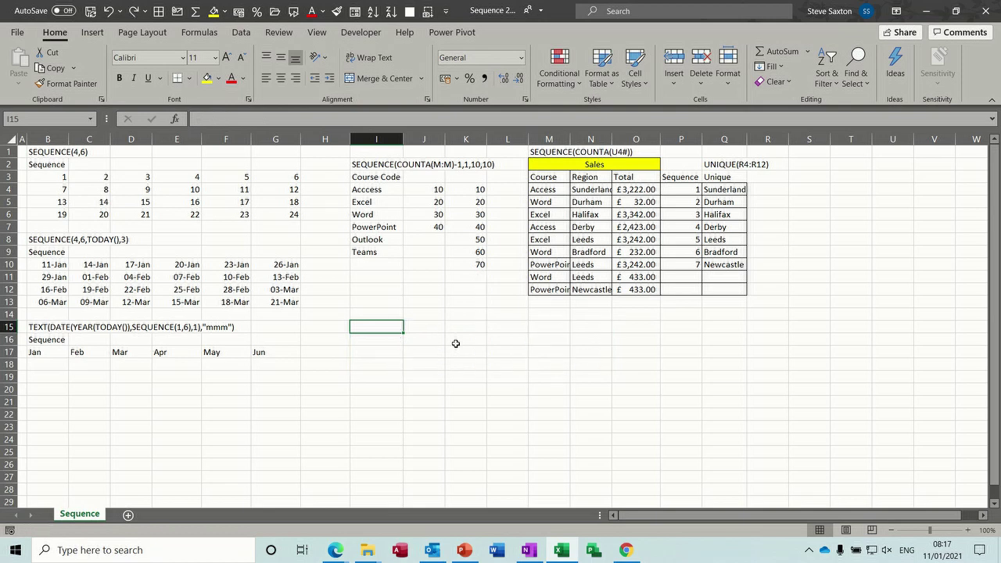
Enter =SEQUENCE(4,6,TODAY(),5) in cell I18 to generate dates five days apart over four rows and six columns
{"action": "left_click", "coordinate": [371, 378]}
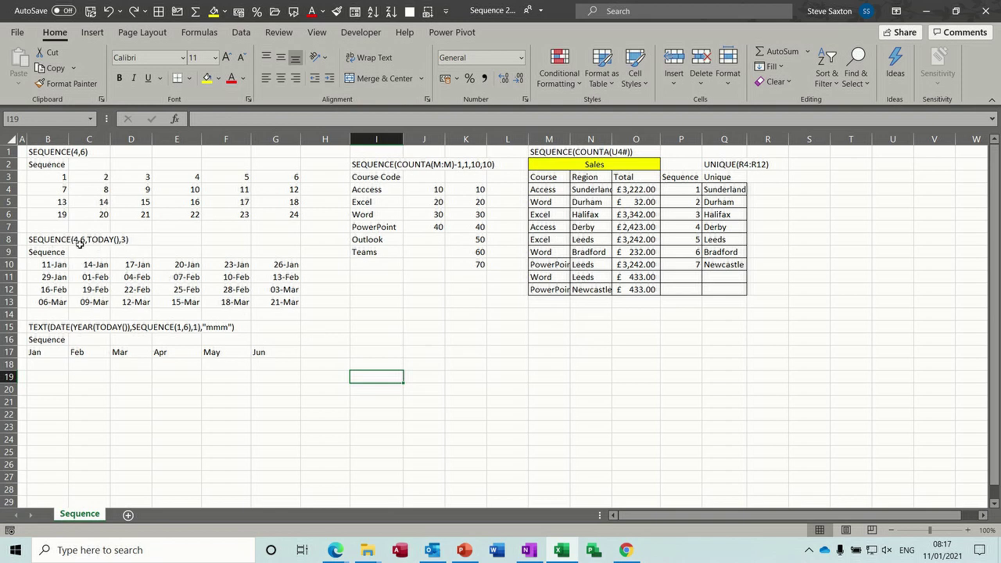
{"action": "left_click", "coordinate": [377, 366]}
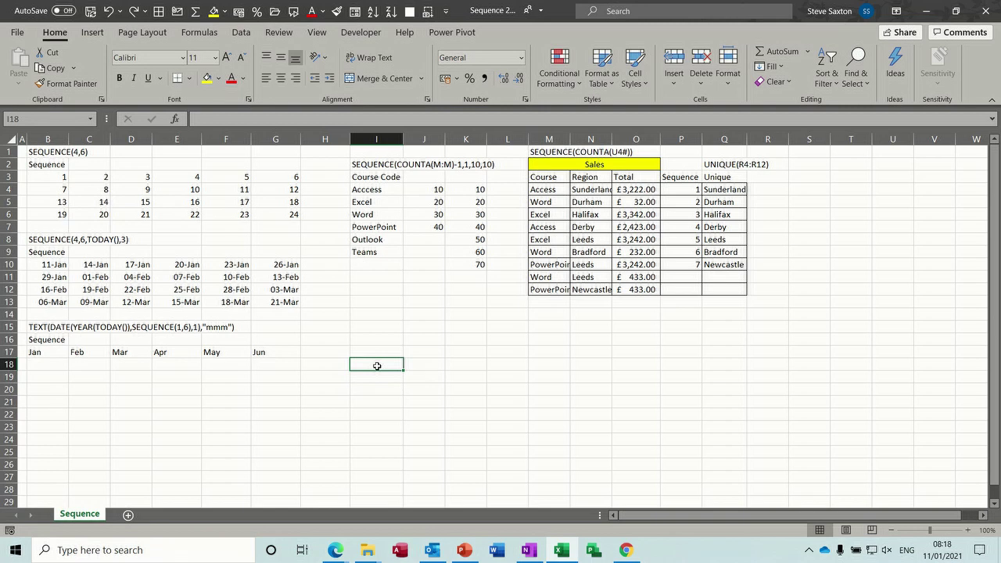
{"action": "type", "text": "=sequ"}
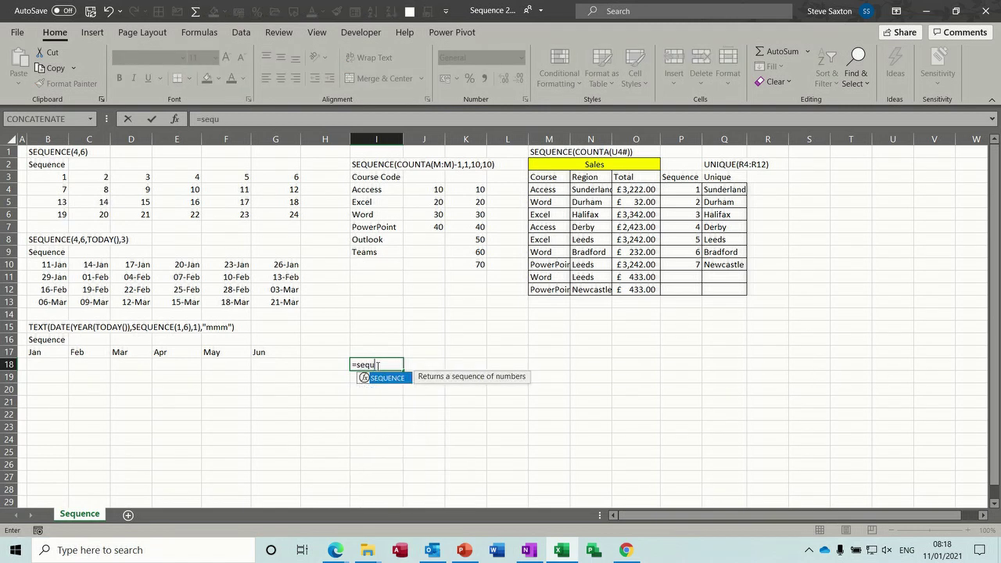
{"action": "type", "text": "ence("}
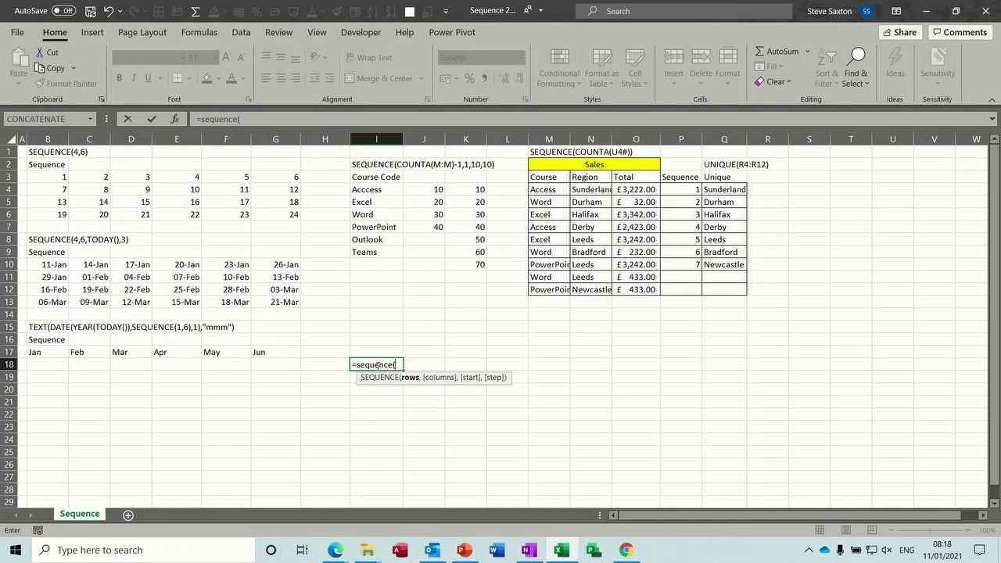
{"action": "type", "text": "4,6"}
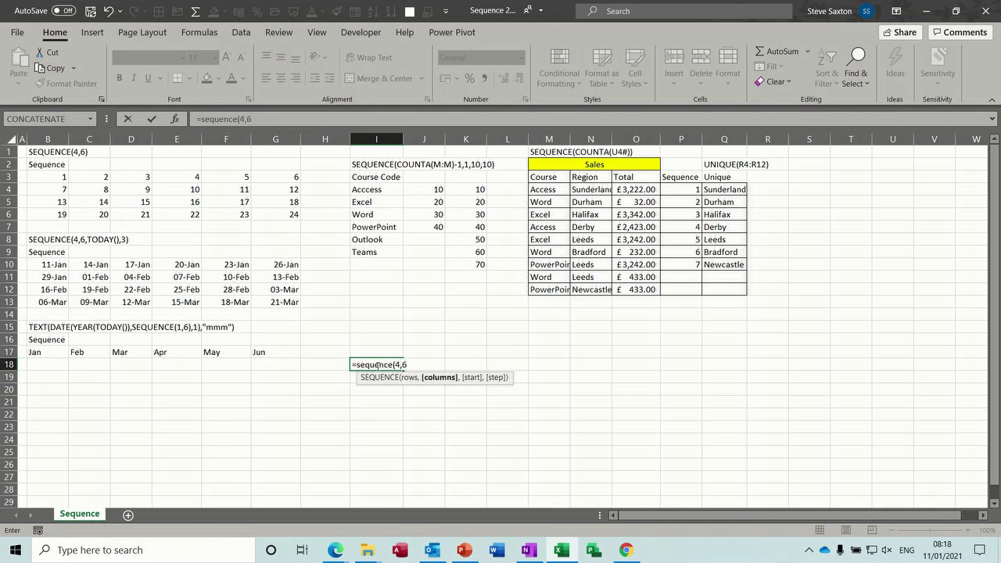
{"action": "type", "text": ",to"}
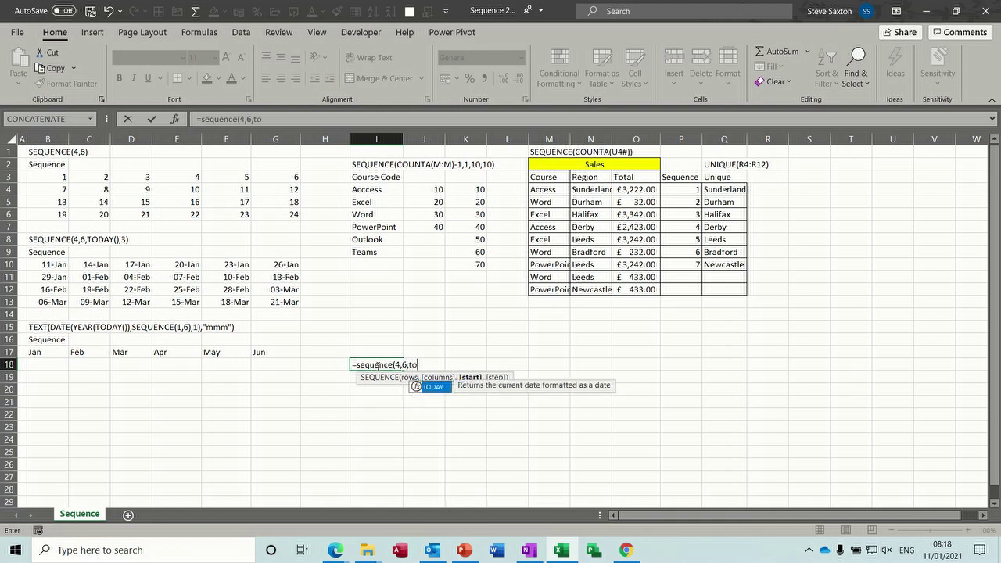
{"action": "type", "text": "day()"}
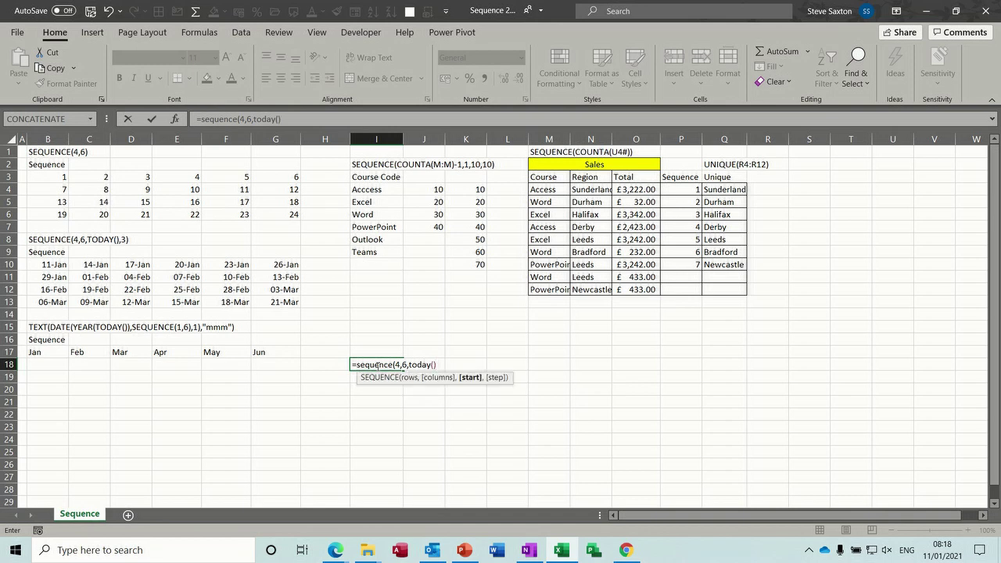
{"action": "type", "text": ",5)"}
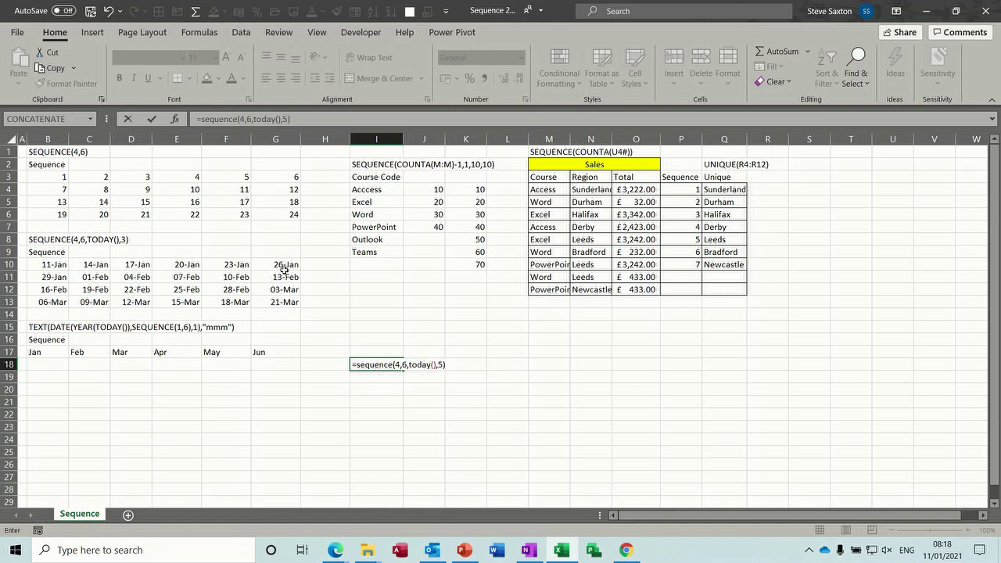
{"action": "left_click", "coordinate": [150, 120]}
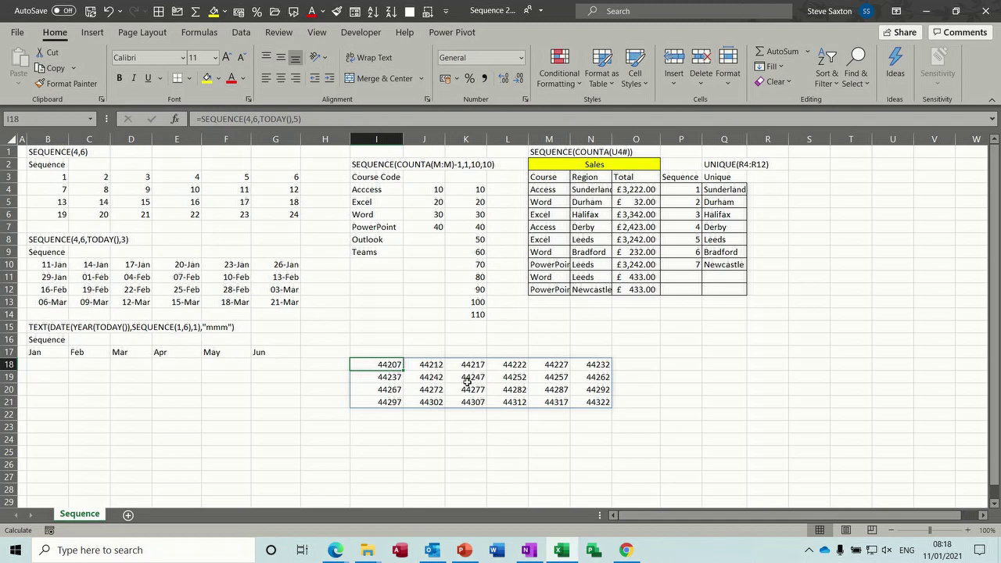
Format the spilled results in I18:N21 as Short Date and check the first two dates
{"action": "left_click_drag", "start_coordinate": [379, 365], "coordinate": [586, 401]}
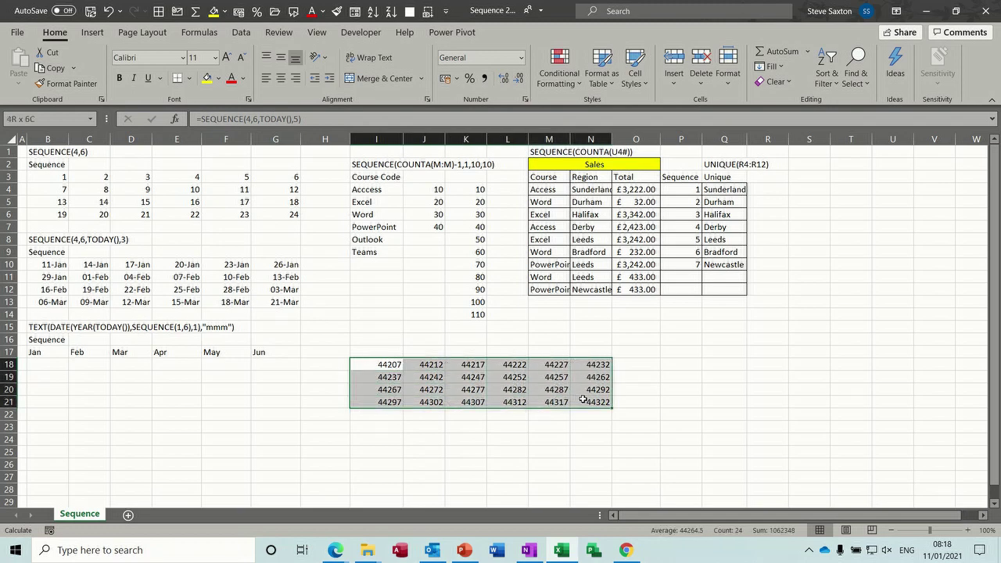
{"action": "left_click", "coordinate": [521, 59]}
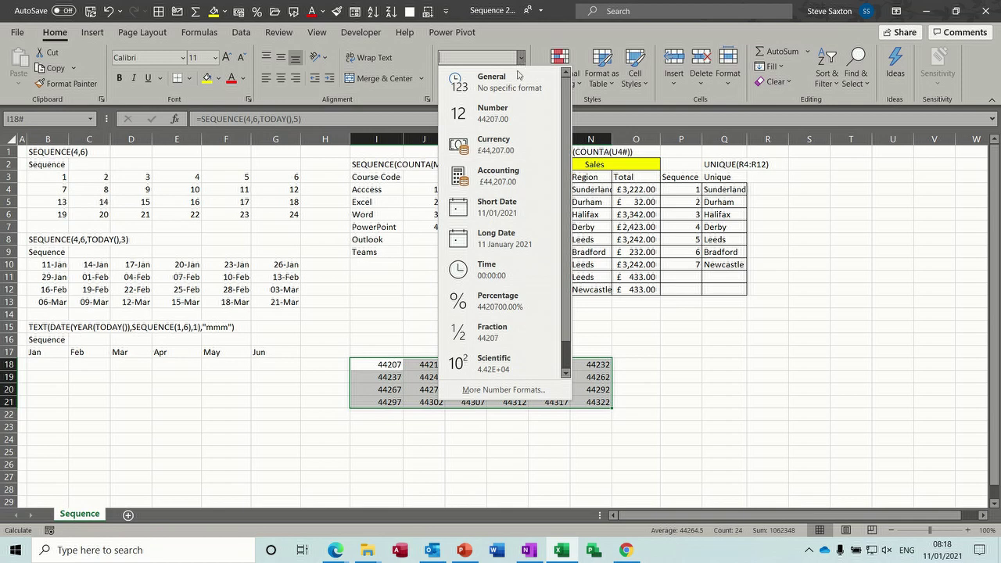
{"action": "left_click", "coordinate": [489, 205]}
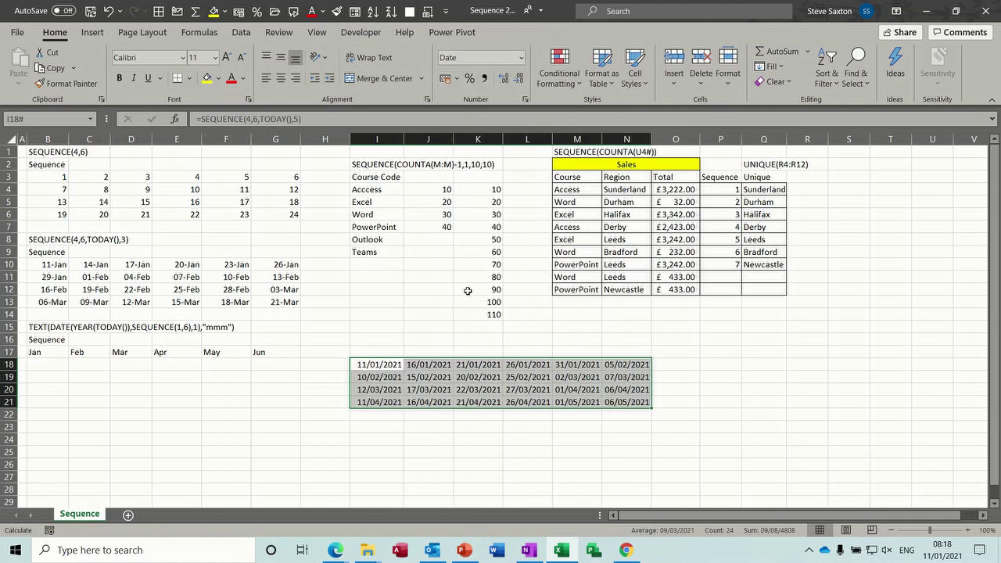
{"action": "left_click", "coordinate": [381, 365]}
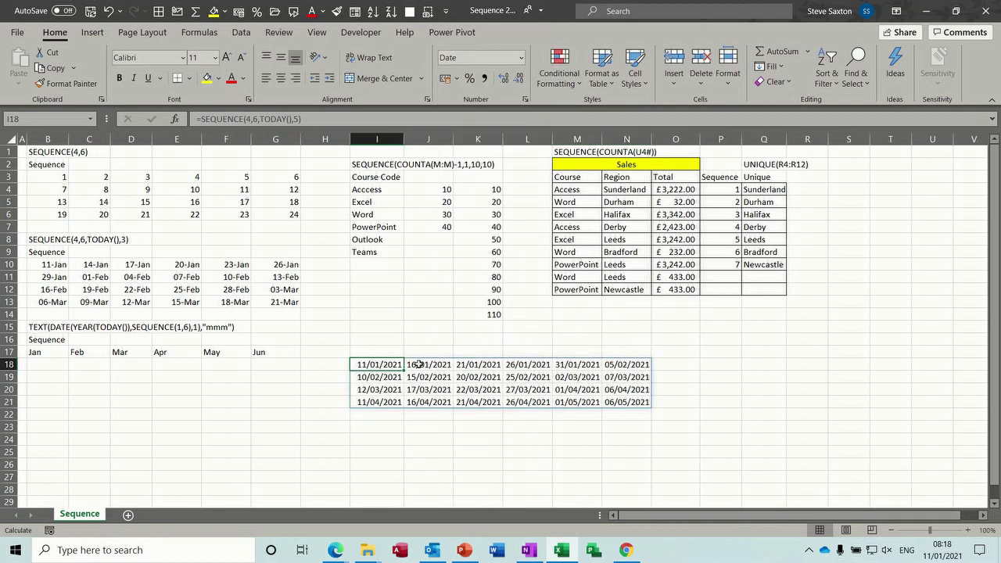
{"action": "left_click", "coordinate": [419, 365]}
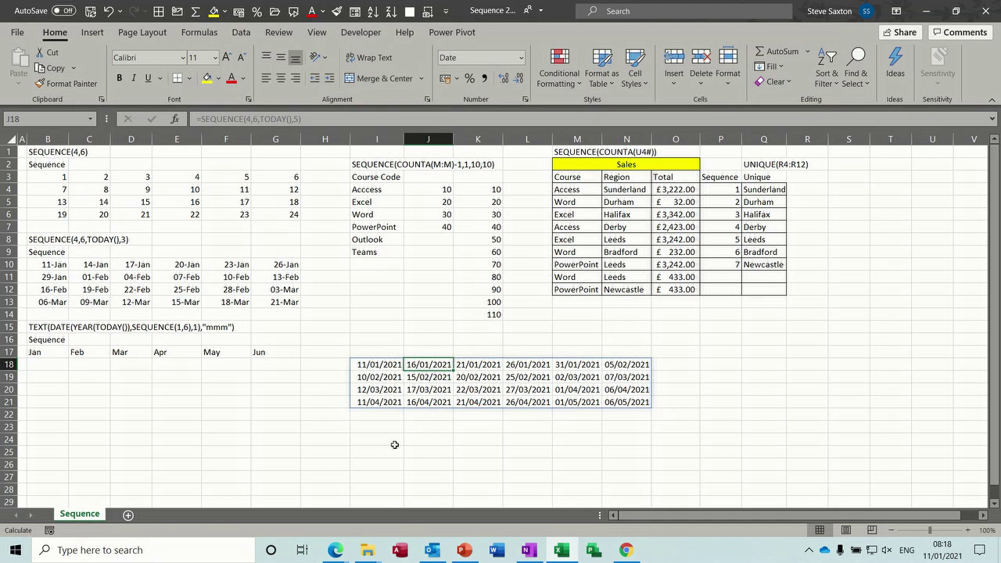
Undo the date formatting and the SEQUENCE formula in cell I18
{"action": "key", "text": "ctrl+z"}
{"action": "key", "text": "ctrl+z"}
{"action": "key", "text": "ctrl+z"}
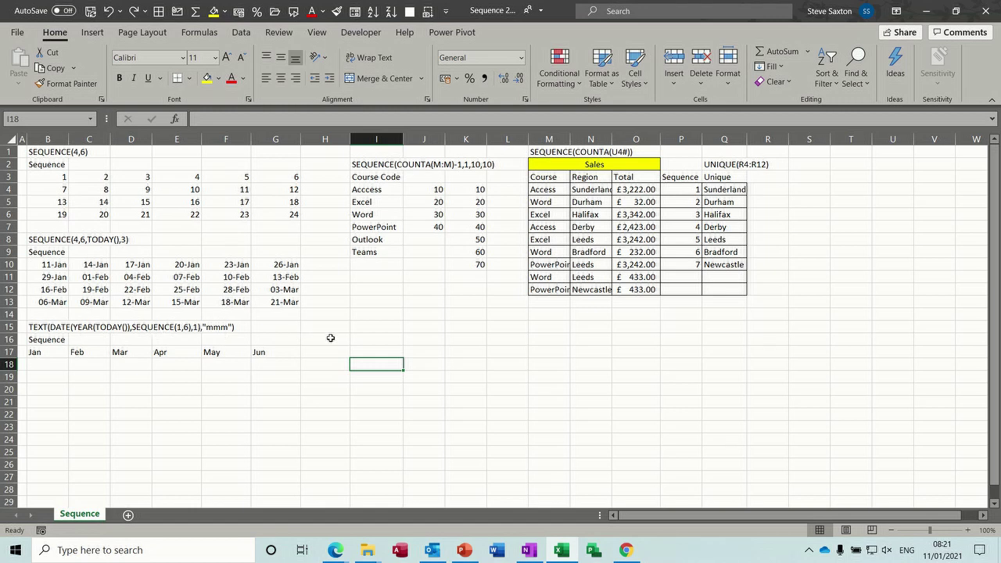
Start a formula in cell I17 with TEXT and a nested DATE, using YEAR(TODAY()) as the year argument
{"action": "left_click", "coordinate": [366, 352]}
{"action": "type", "text": "=text"}
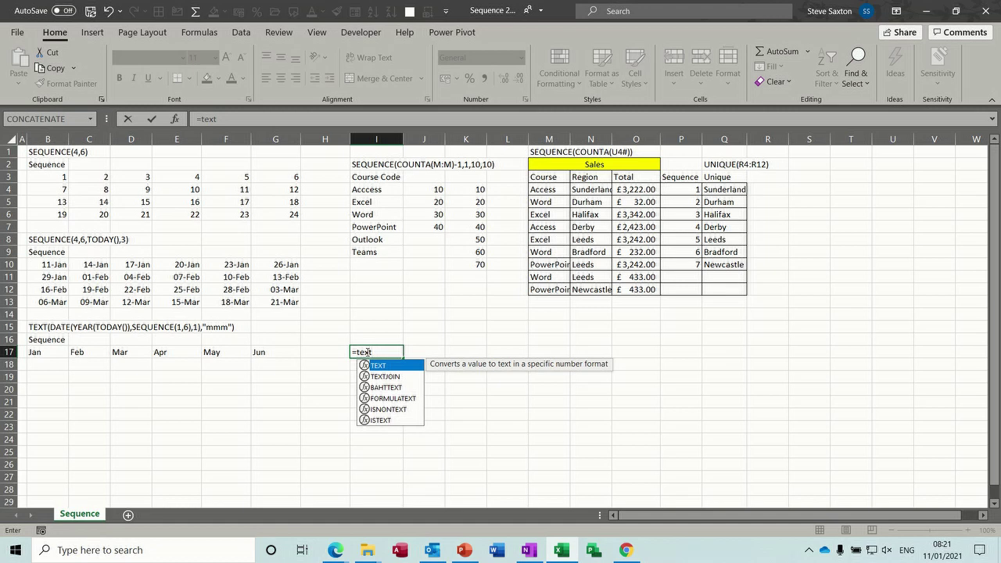
{"action": "type", "text": "("}
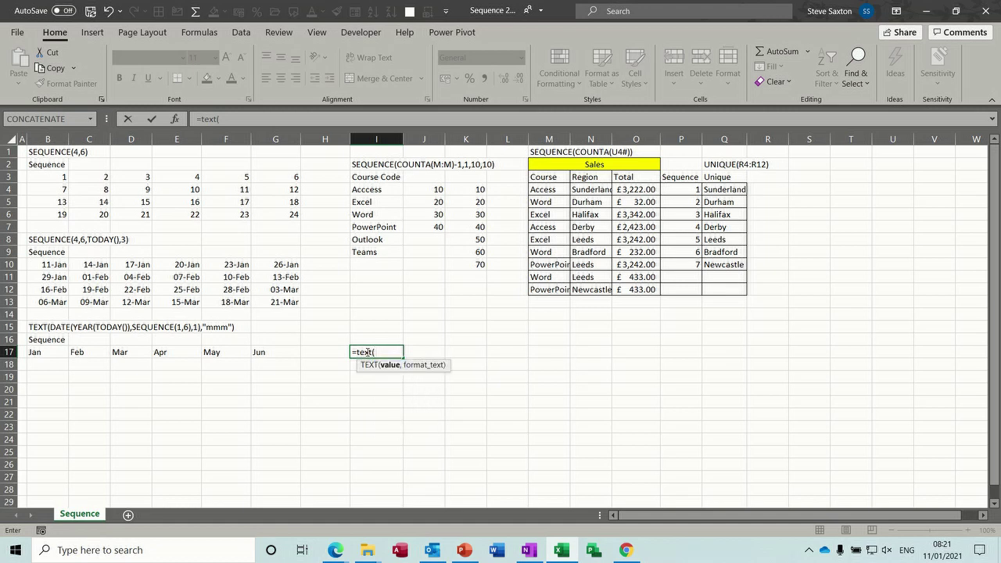
{"action": "type", "text": "date("}
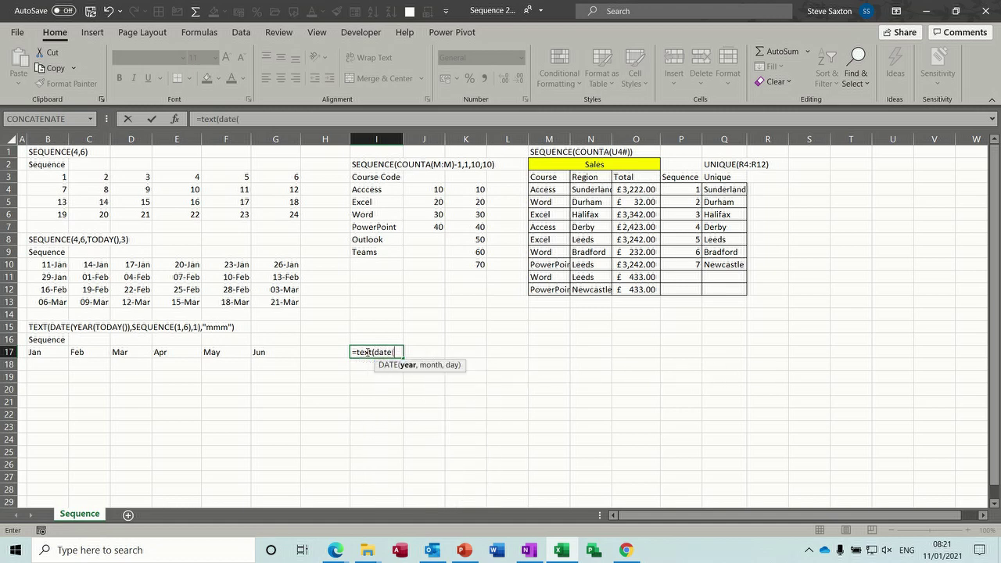
{"action": "type", "text": "year"}
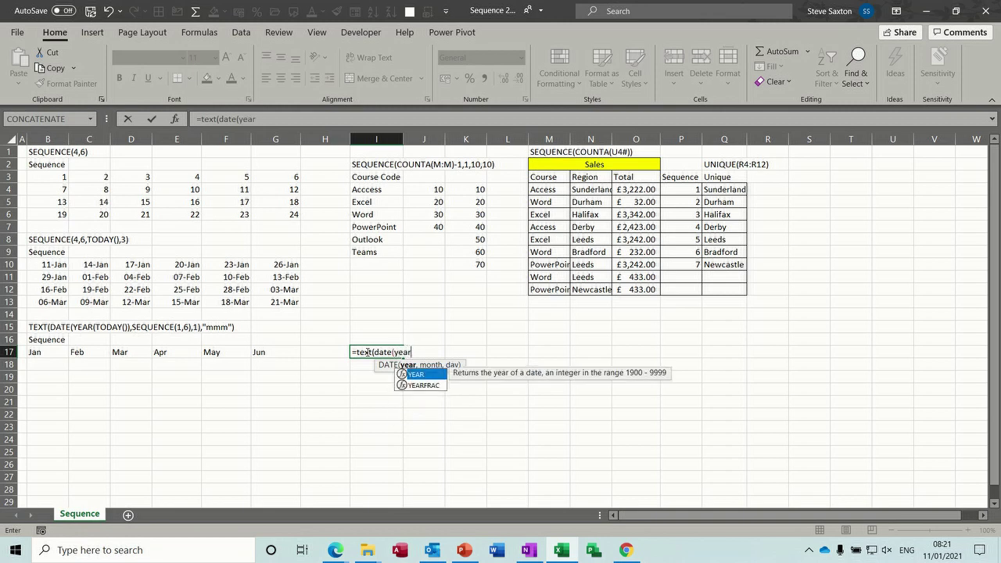
{"action": "type", "text": "("}
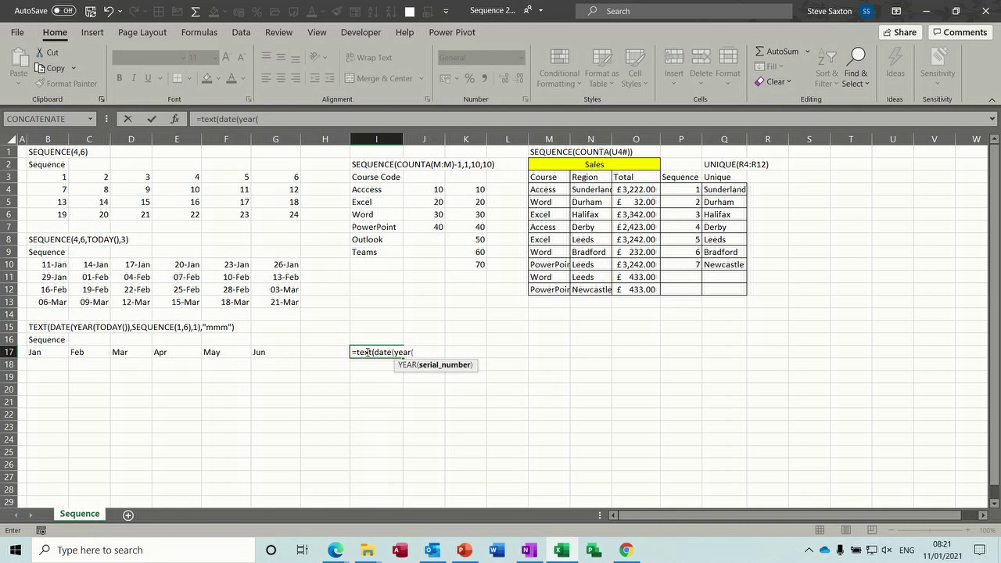
{"action": "type", "text": "today"}
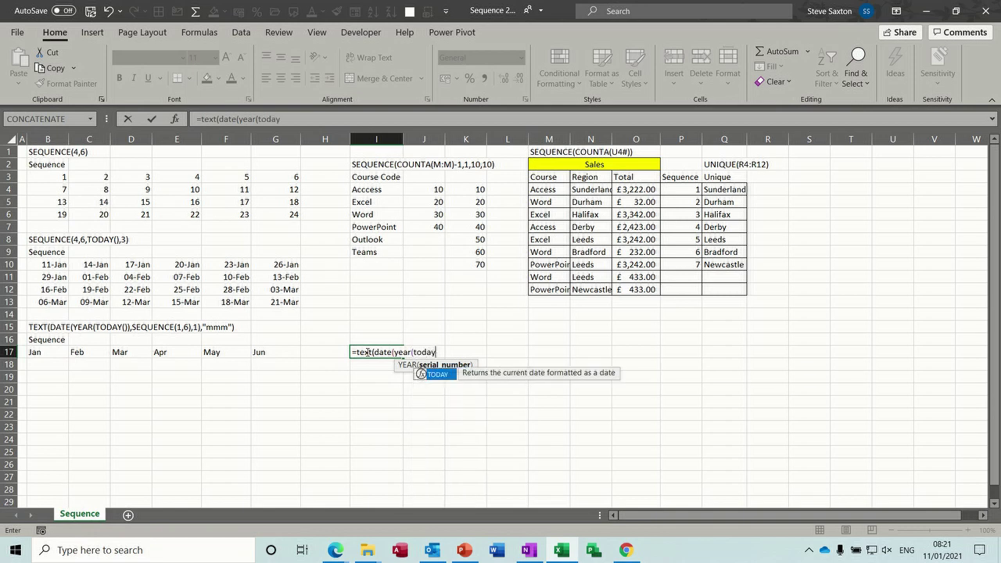
{"action": "type", "text": "()"}
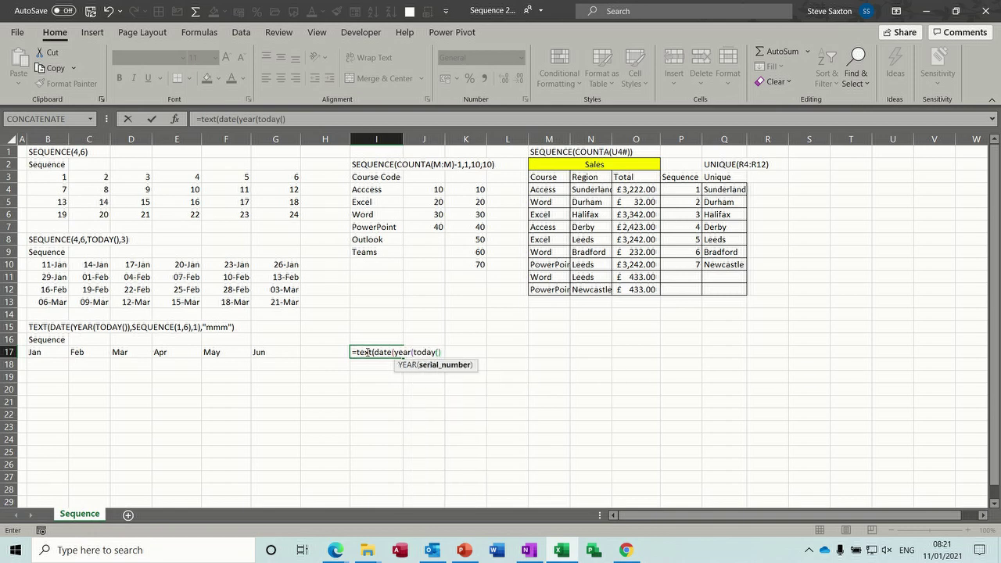
{"action": "type", "text": ")"}
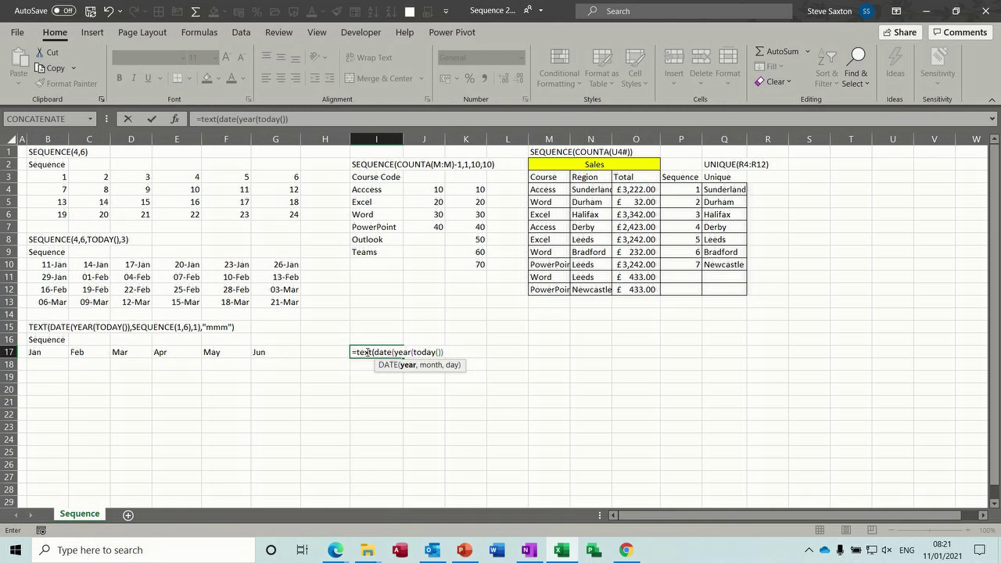
Complete the I17 formula with SEQUENCE(1,6) as month, 1 as day and "mmm" as text format, and delete it after entering it
{"action": "type", "text": ",sequence("}
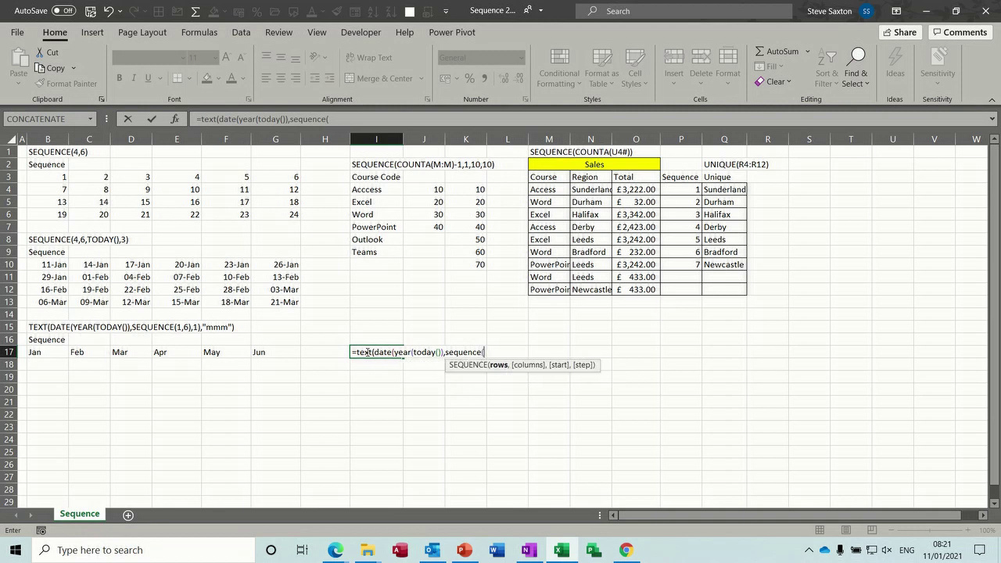
{"action": "type", "text": "1,"}
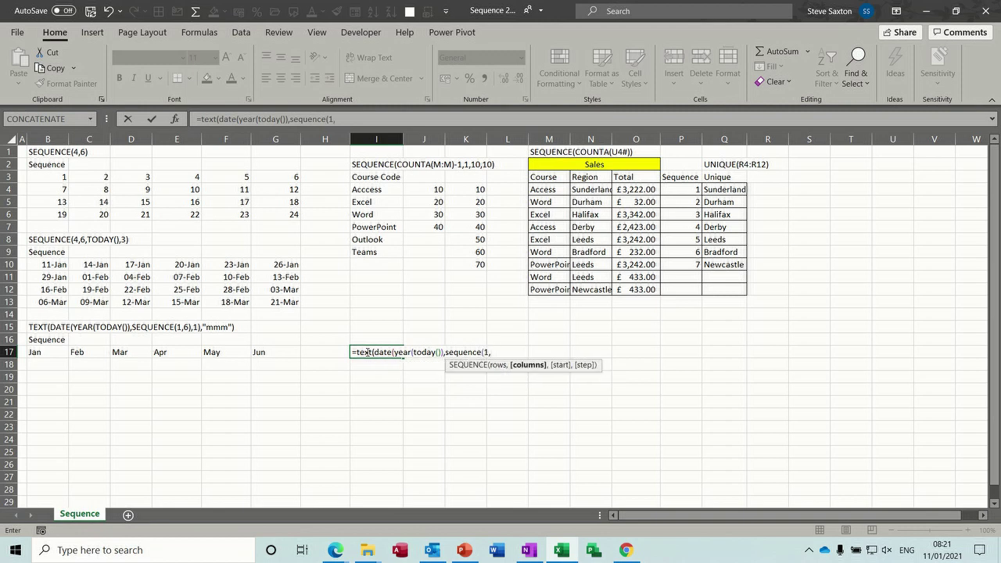
{"action": "type", "text": "6)"}
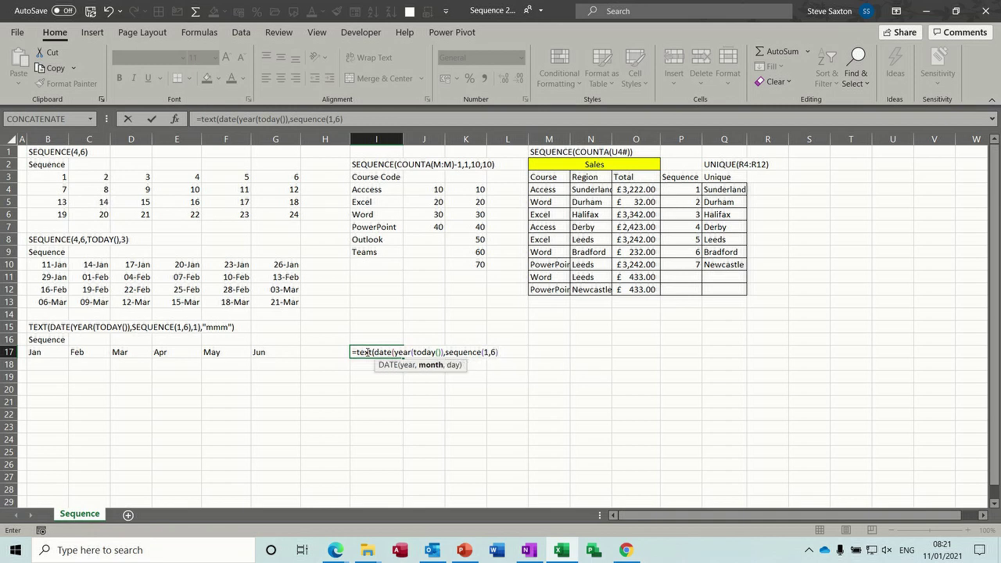
{"action": "type", "text": ",1)"}
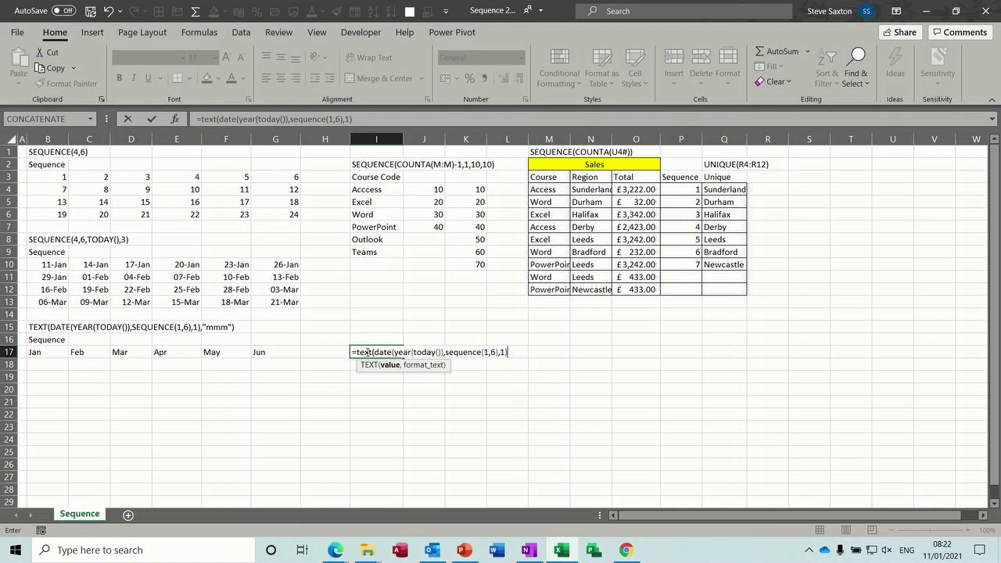
{"action": "type", "text": ","}
{"action": "type", "text": "\"mm"}
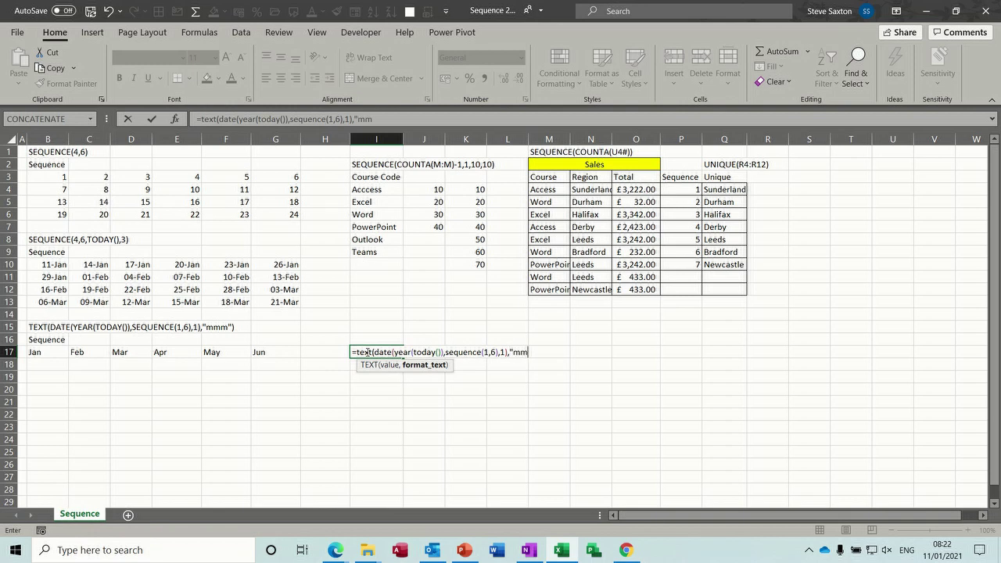
{"action": "type", "text": "m\")"}
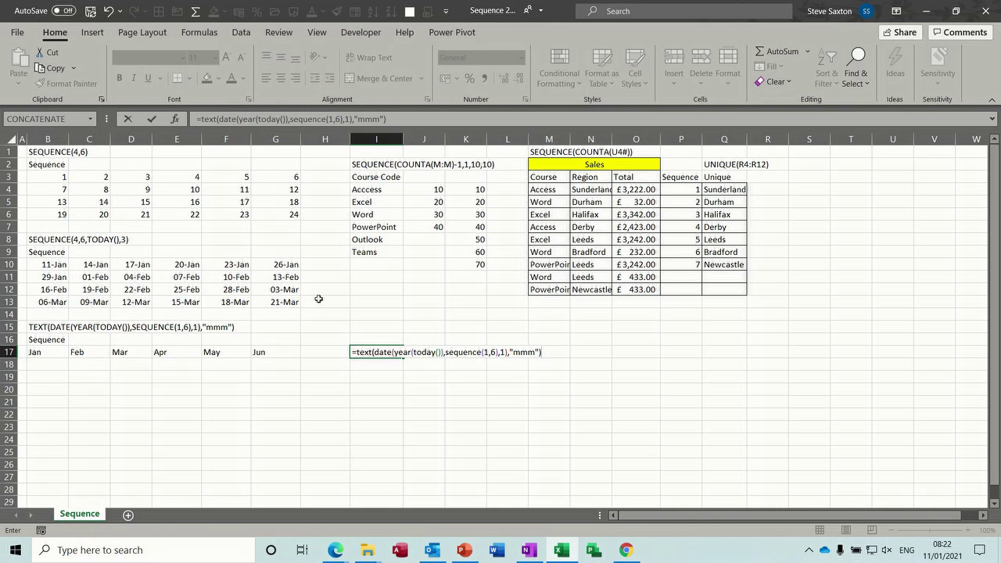
{"action": "left_click", "coordinate": [153, 119]}
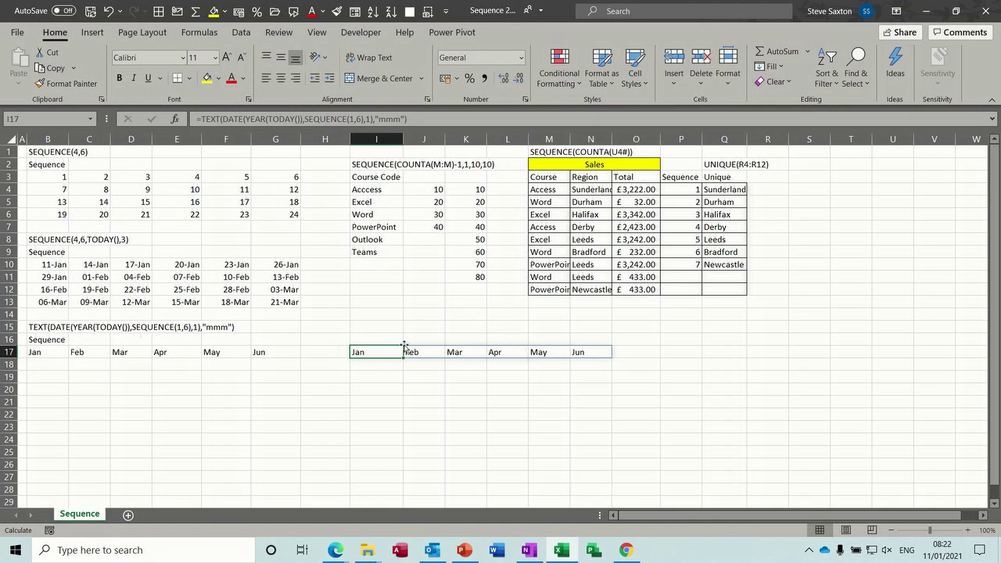
{"action": "key", "text": "Delete"}
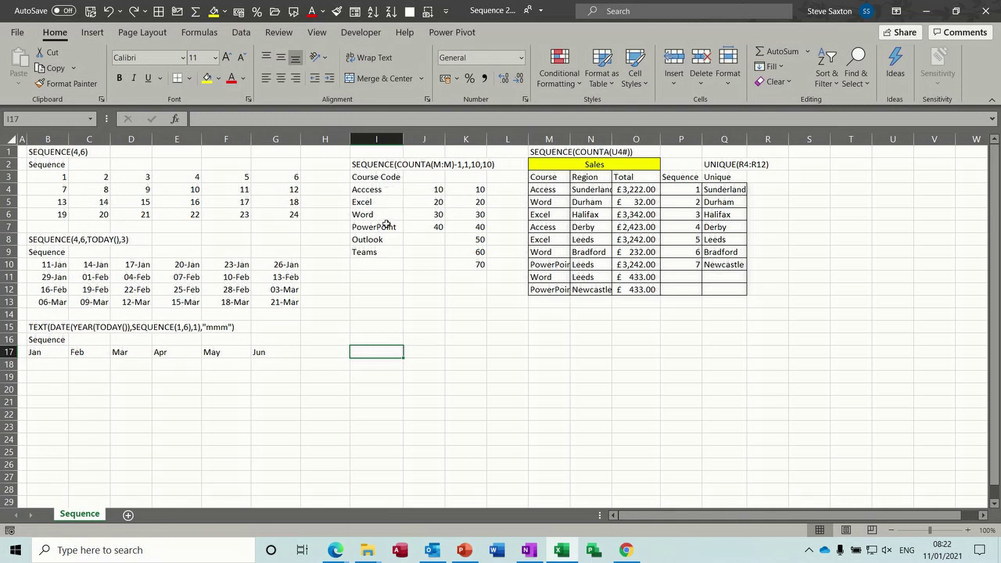
Move the course names from I4:I9 to H15:H20 and select cell I15 beside the first name
{"action": "left_click_drag", "start_coordinate": [370, 192], "coordinate": [392, 385]}
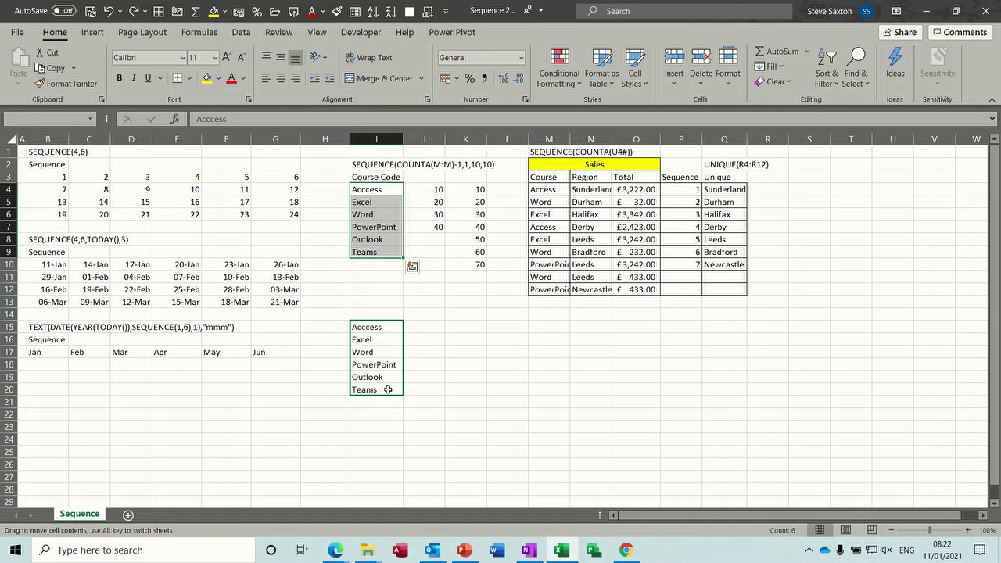
{"action": "left_click", "coordinate": [428, 330]}
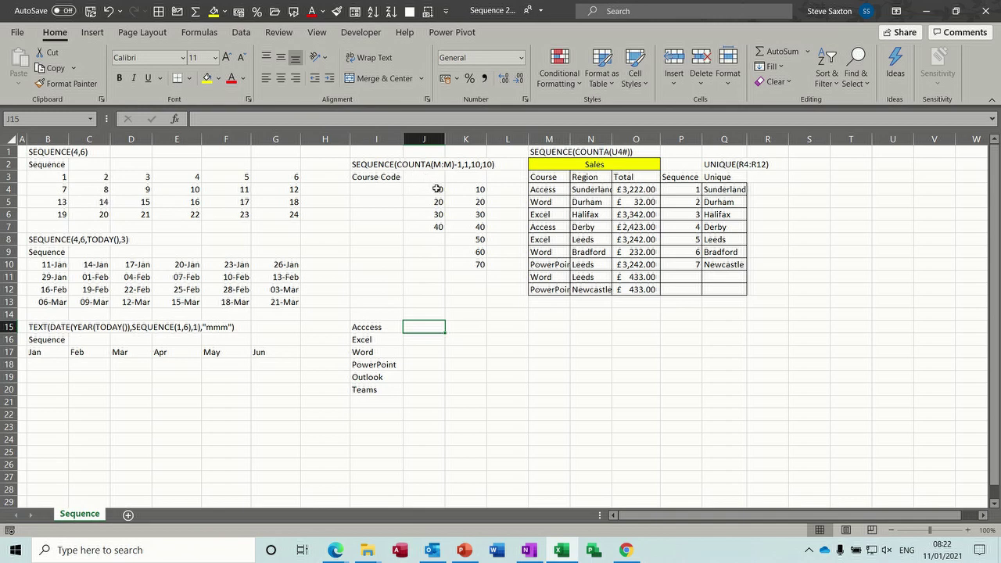
{"action": "left_click_drag", "start_coordinate": [365, 327], "coordinate": [344, 389]}
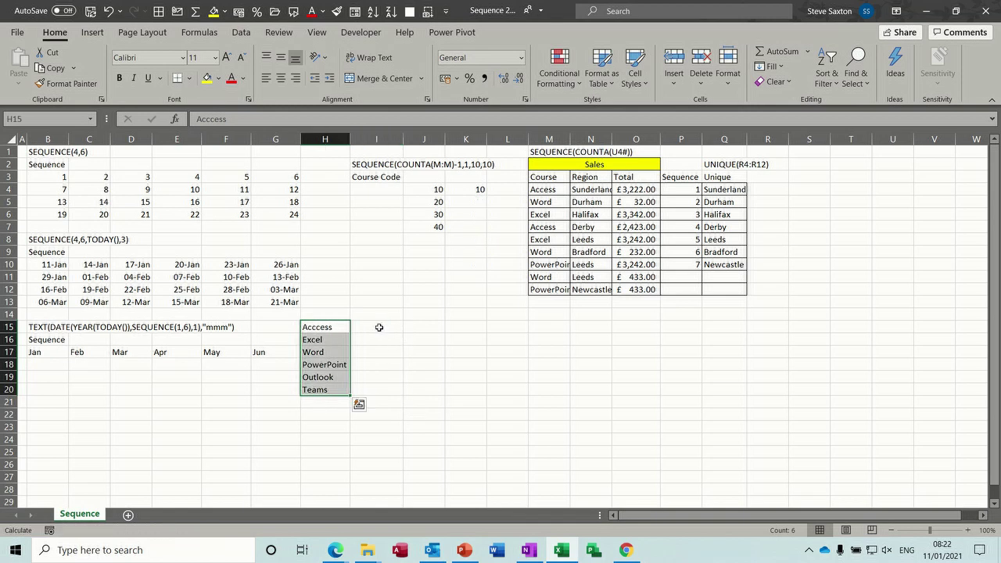
{"action": "left_click", "coordinate": [379, 327]}
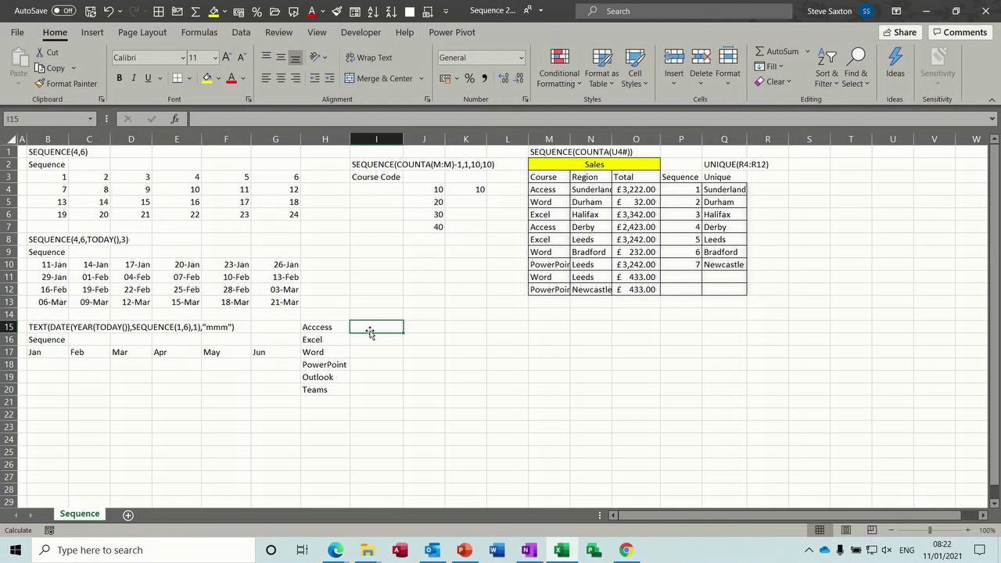
Enter =SEQUENCE(COUNTA(H:H),1,10,10) in cell I15 to generate course codes beside the course names
{"action": "type", "text": "=seq"}
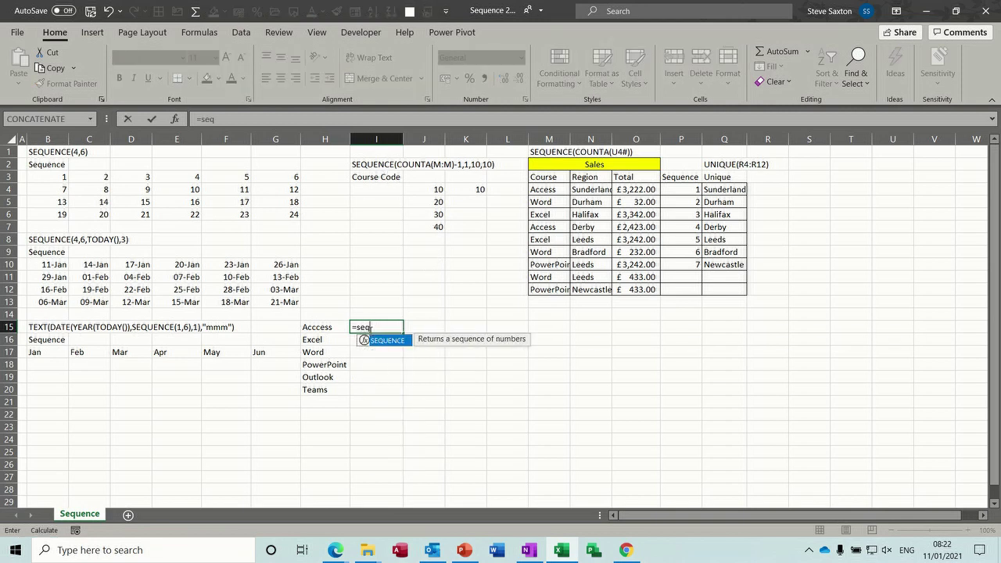
{"action": "type", "text": "uence("}
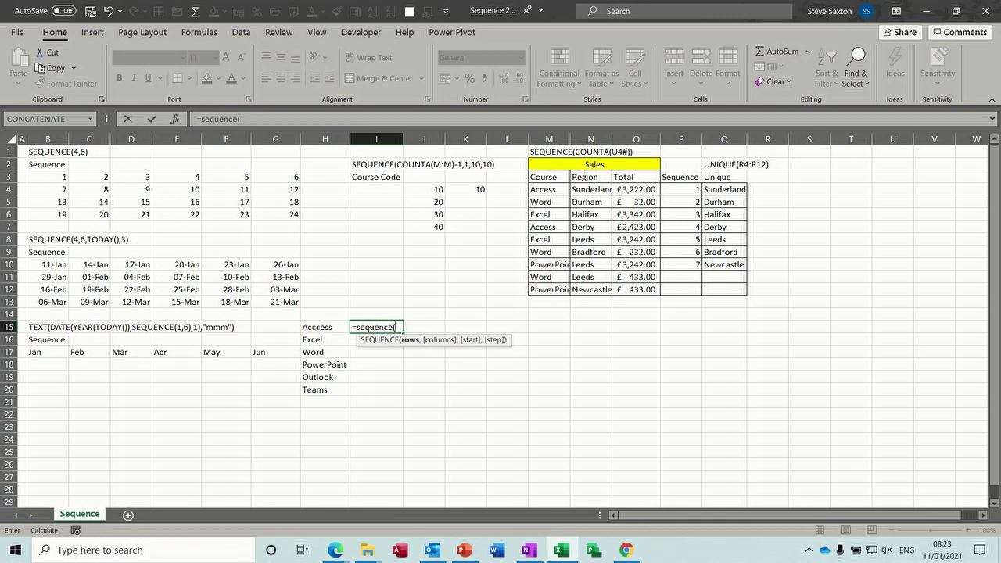
{"action": "type", "text": "count"}
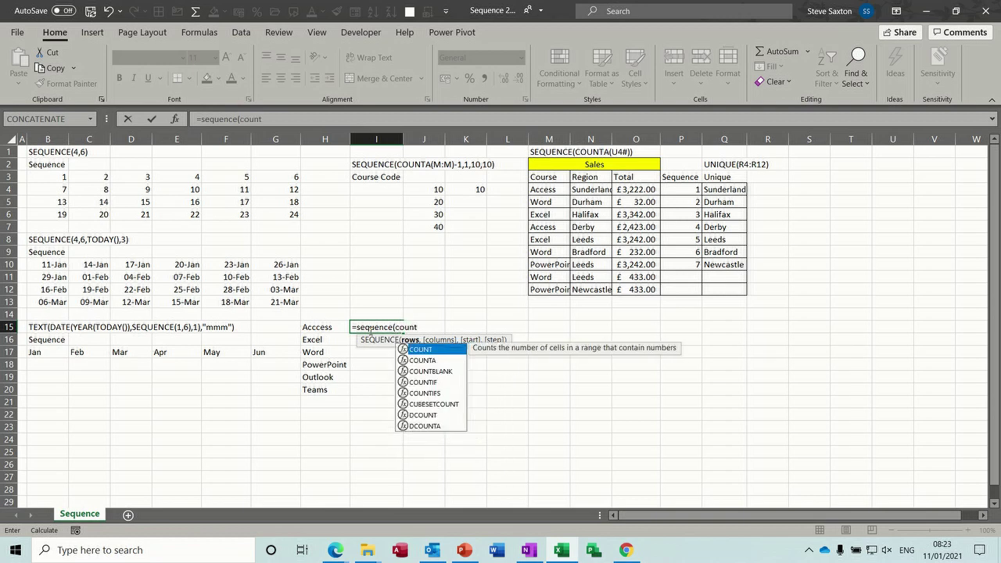
{"action": "type", "text": "a("}
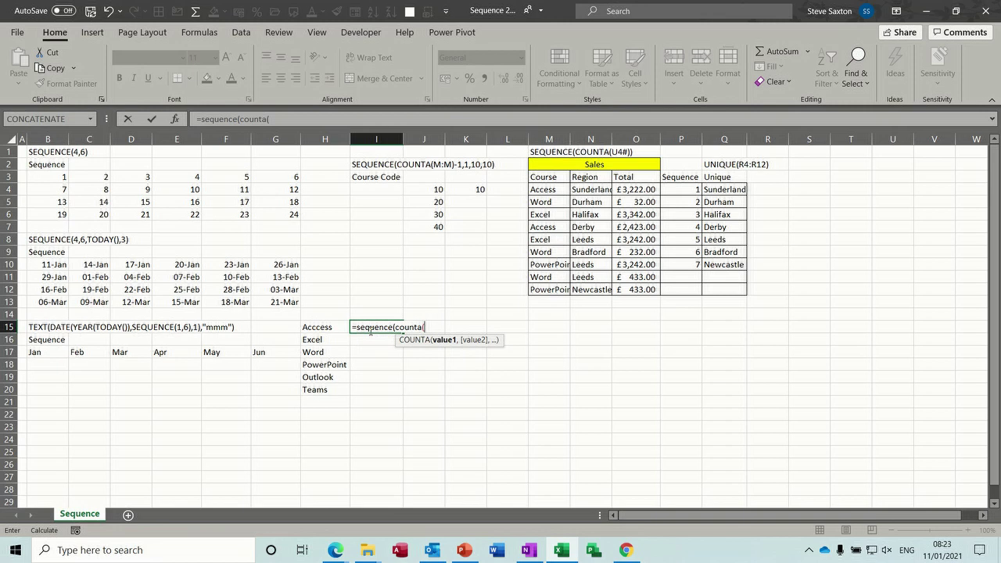
{"action": "left_click", "coordinate": [329, 139]}
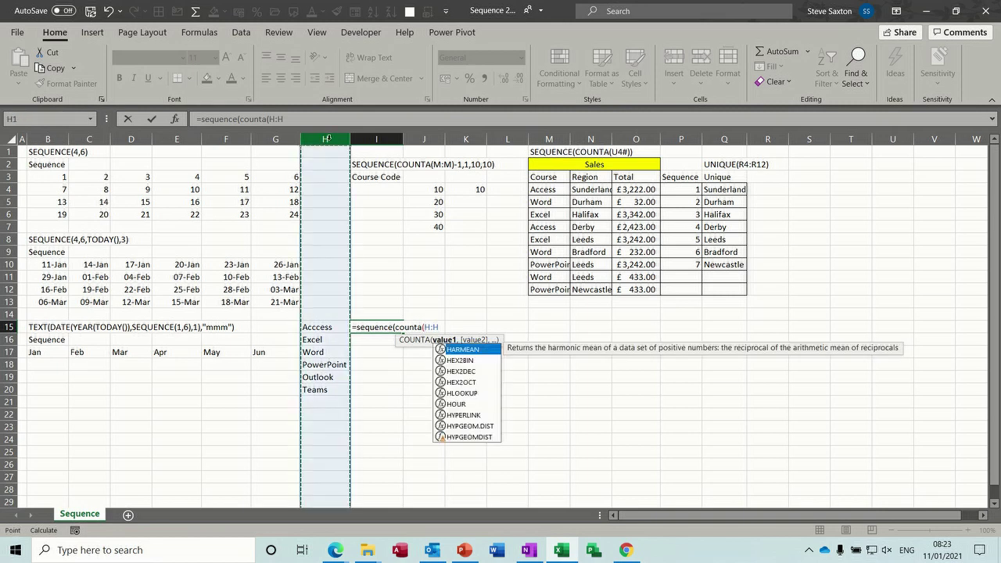
{"action": "type", "text": ")"}
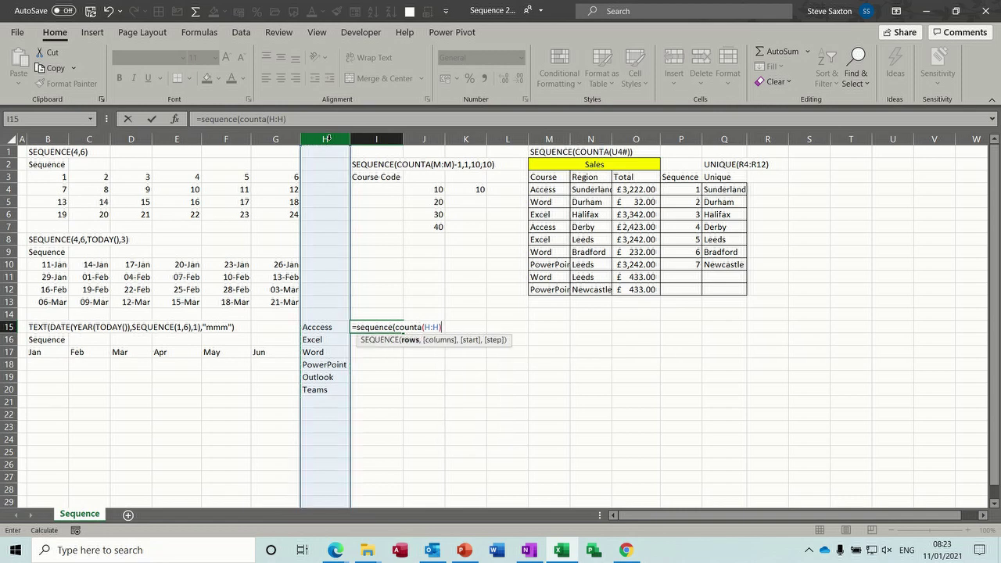
{"action": "type", "text": ","}
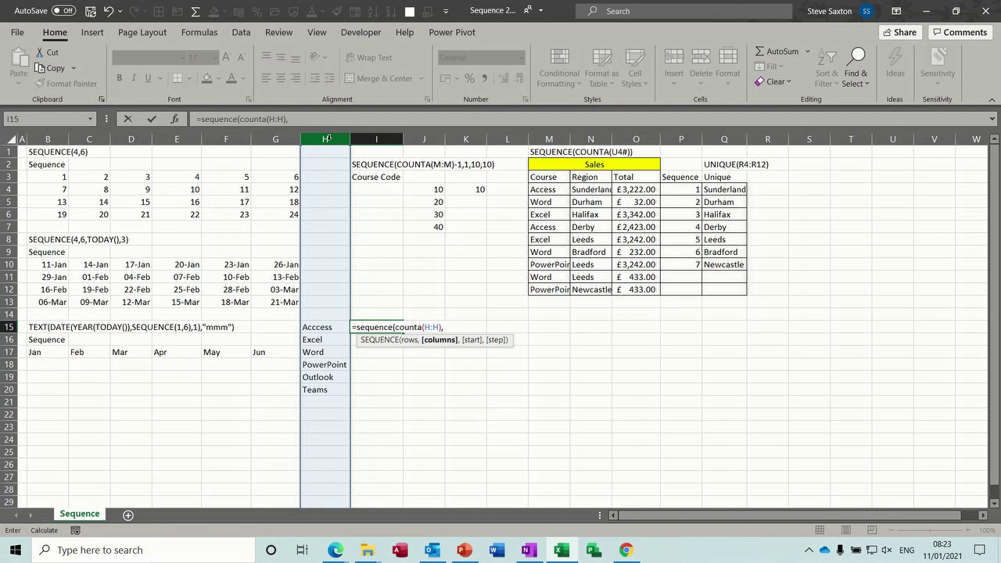
{"action": "type", "text": "1,10,10"}
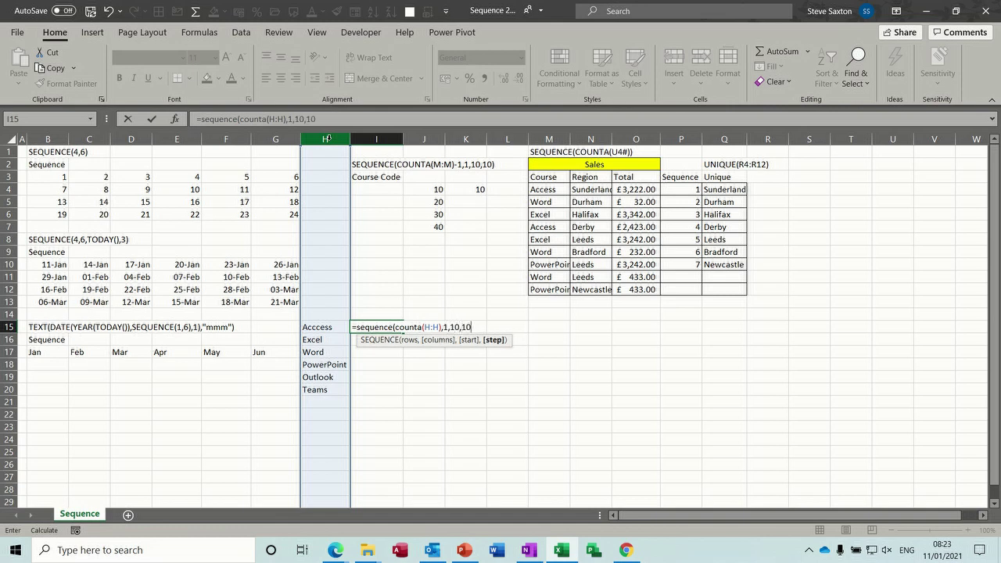
{"action": "type", "text": ")"}
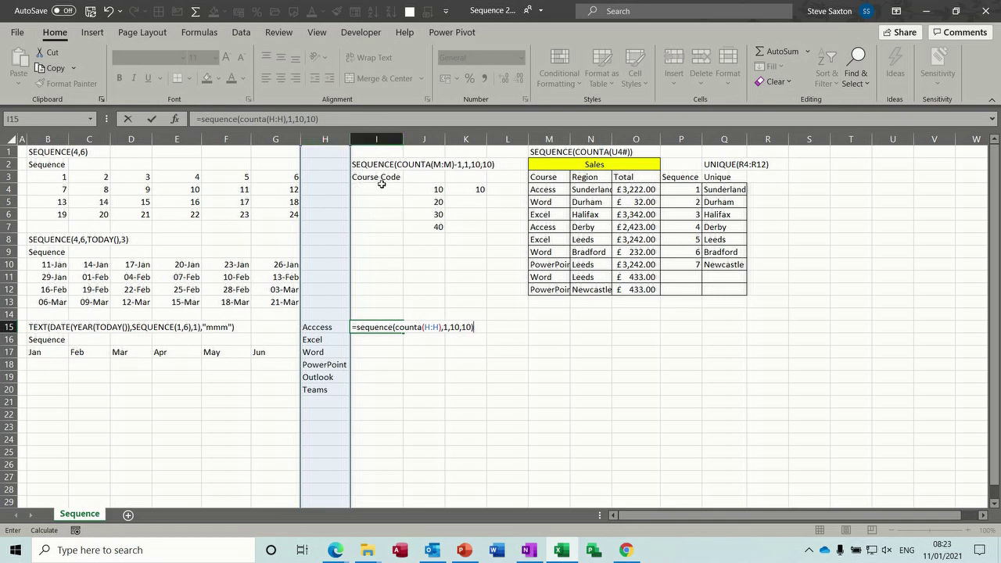
{"action": "left_click", "coordinate": [152, 120]}
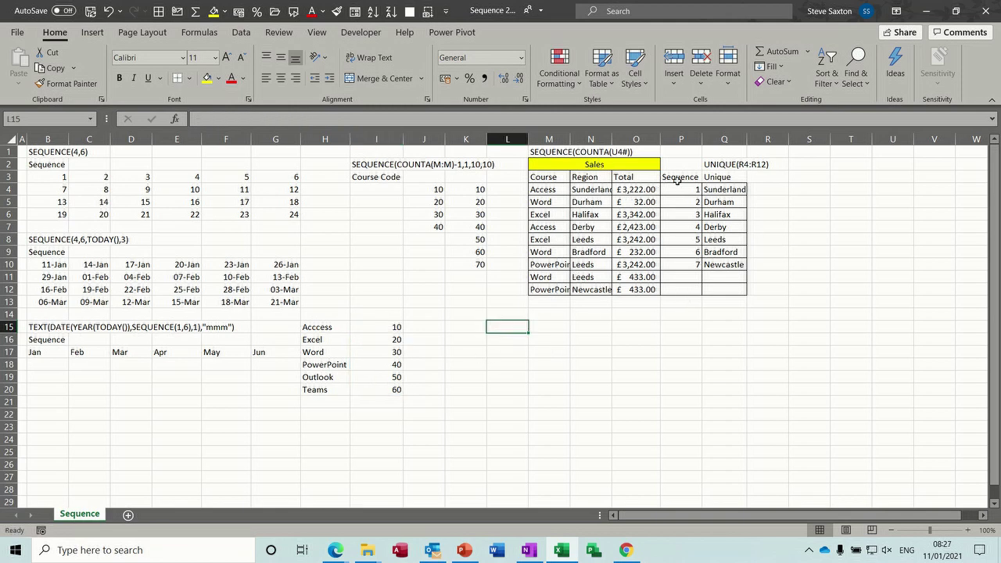
Check the UNIQUE formula in cell Q4 and change the first sales region in N4 to Leeds
{"action": "left_click", "coordinate": [725, 189]}
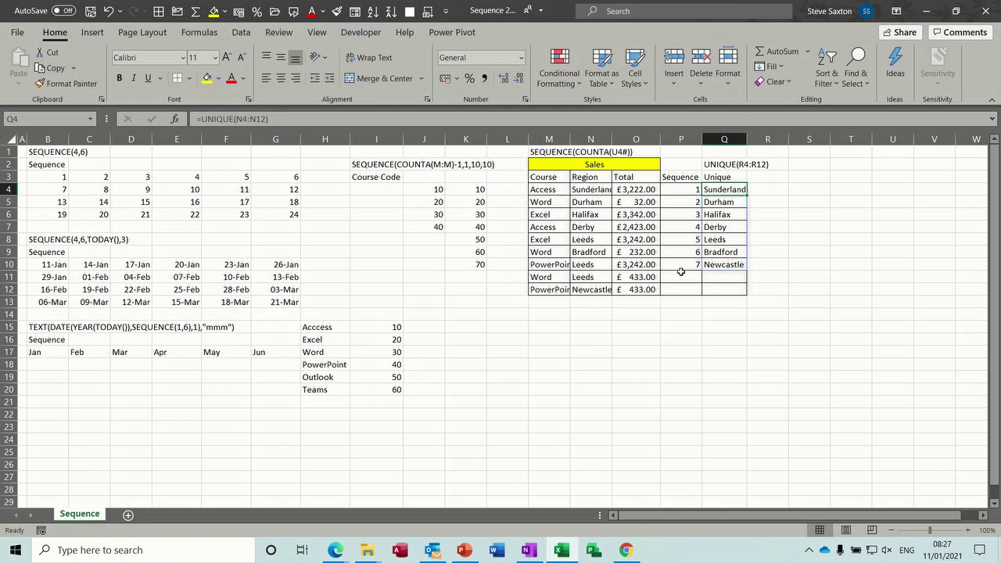
{"action": "left_click", "coordinate": [590, 190]}
{"action": "type", "text": "Leeds"}
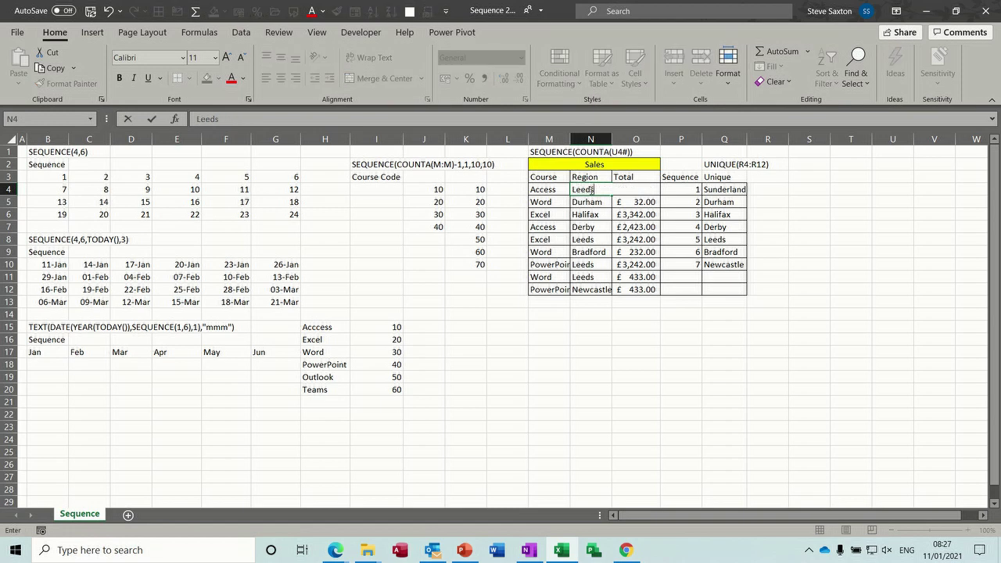
{"action": "key", "text": "Return"}
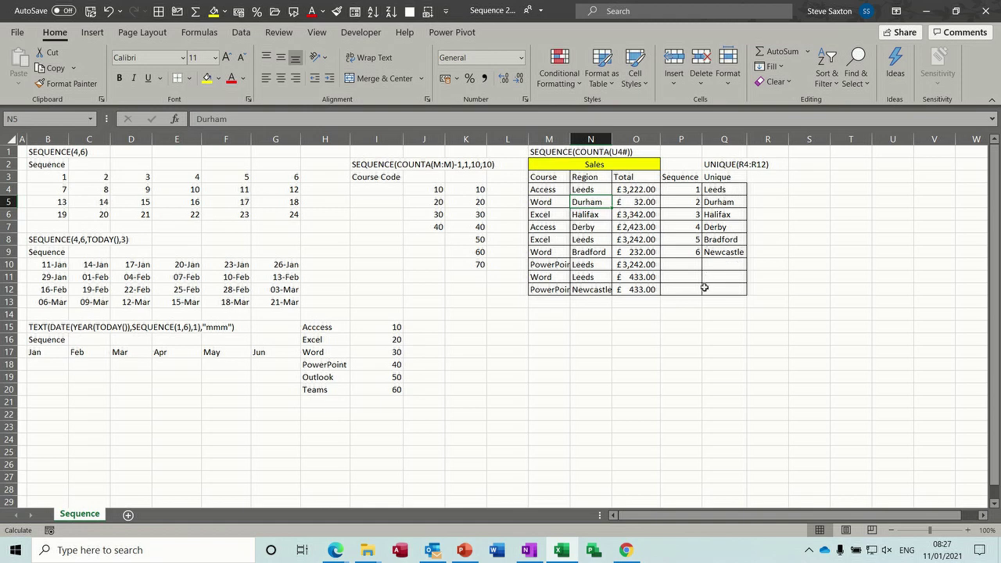
Move the region names from N4:N12 to S14:S22
{"action": "left_click", "coordinate": [588, 190]}
{"action": "left_click_drag", "start_coordinate": [588, 190], "coordinate": [813, 417]}
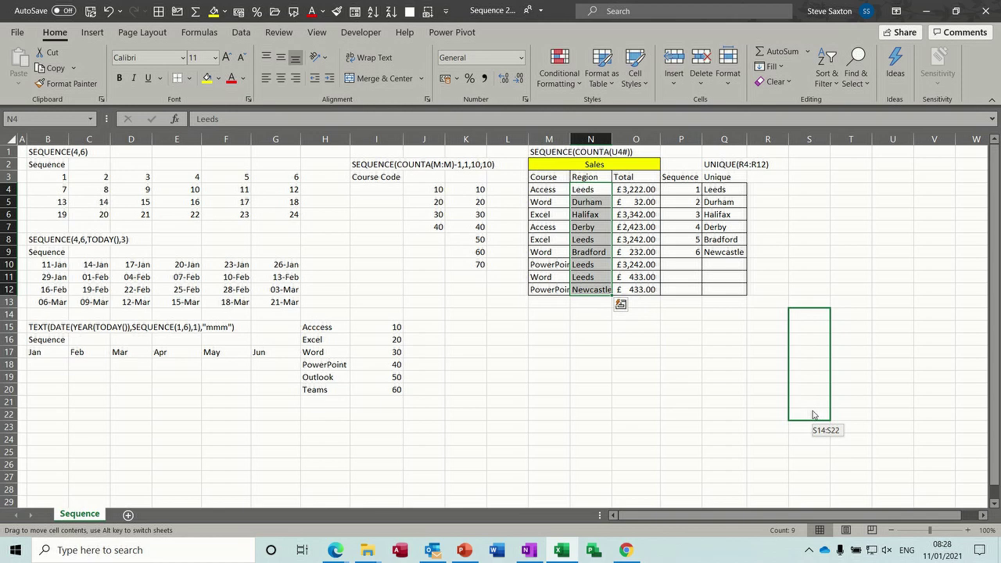
{"action": "left_click_drag", "start_coordinate": [813, 416], "coordinate": [813, 416]}
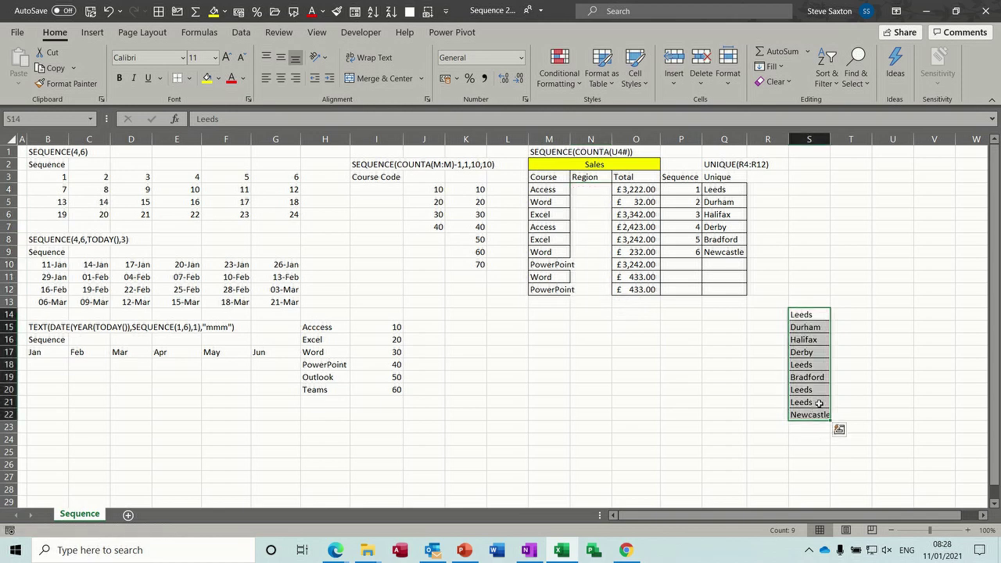
Enter a UNIQUE formula in cell U14 that lists the distinct regions from S14:S22
{"action": "left_click", "coordinate": [884, 316]}
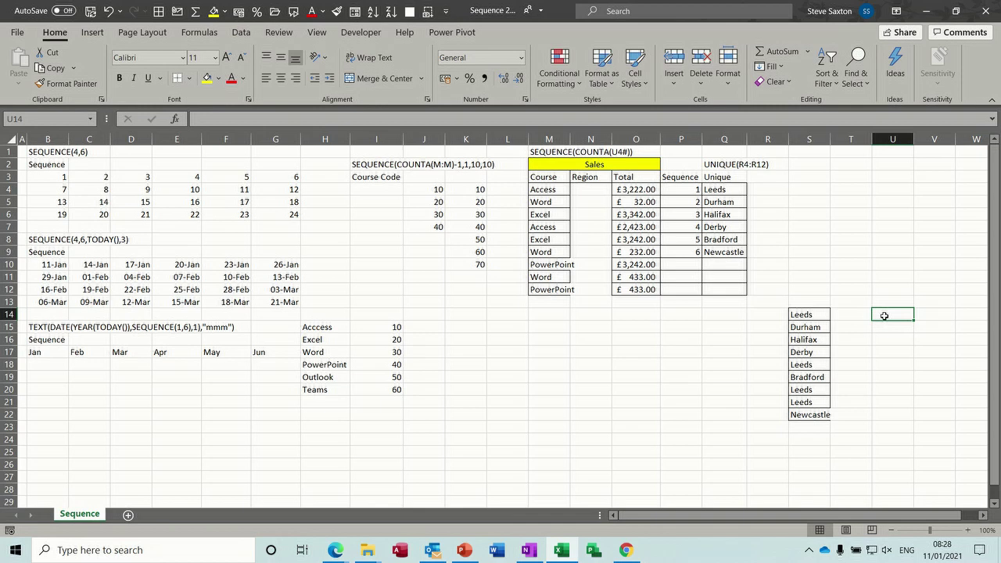
{"action": "type", "text": "=un"}
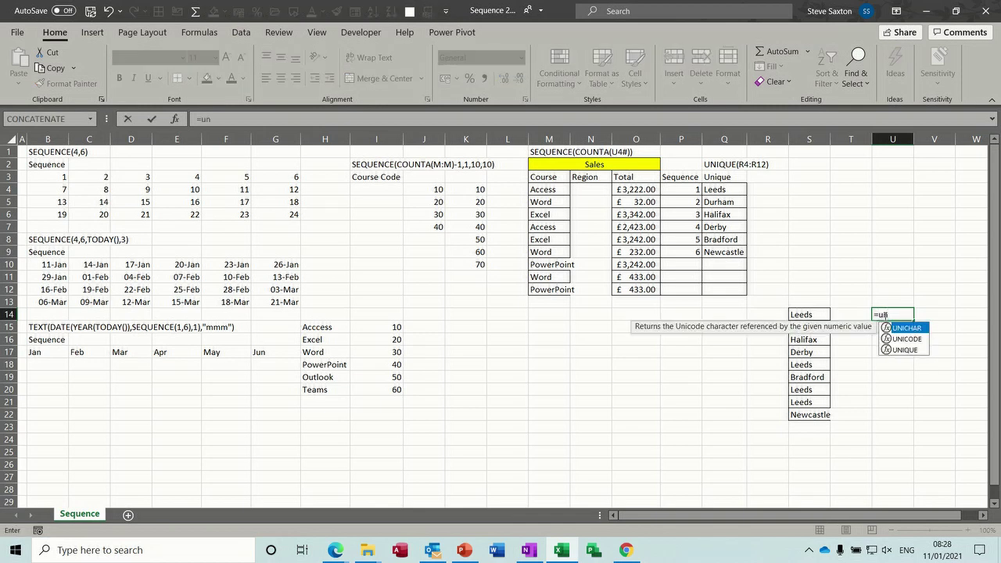
{"action": "double_click", "coordinate": [901, 349]}
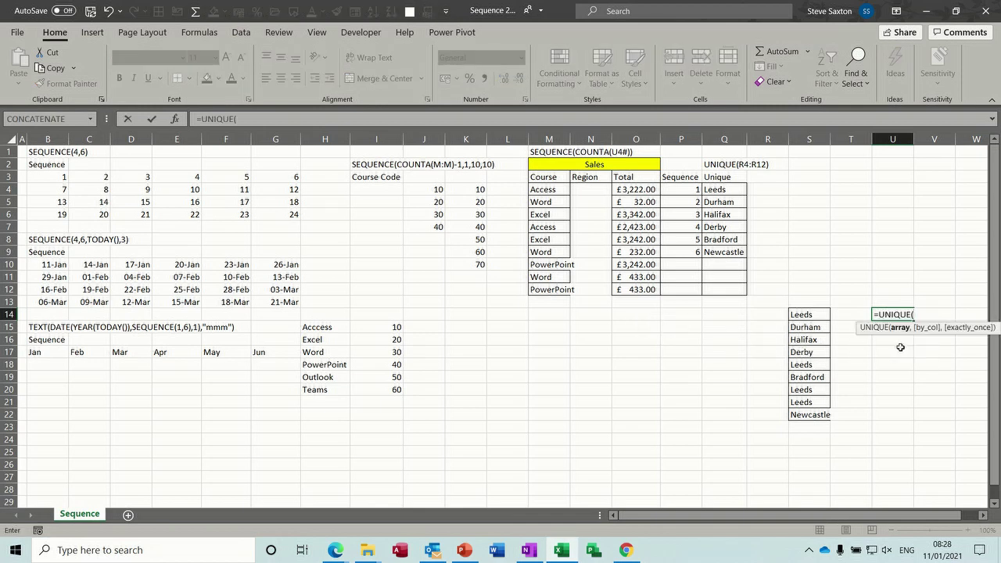
{"action": "left_click_drag", "start_coordinate": [815, 316], "coordinate": [815, 414]}
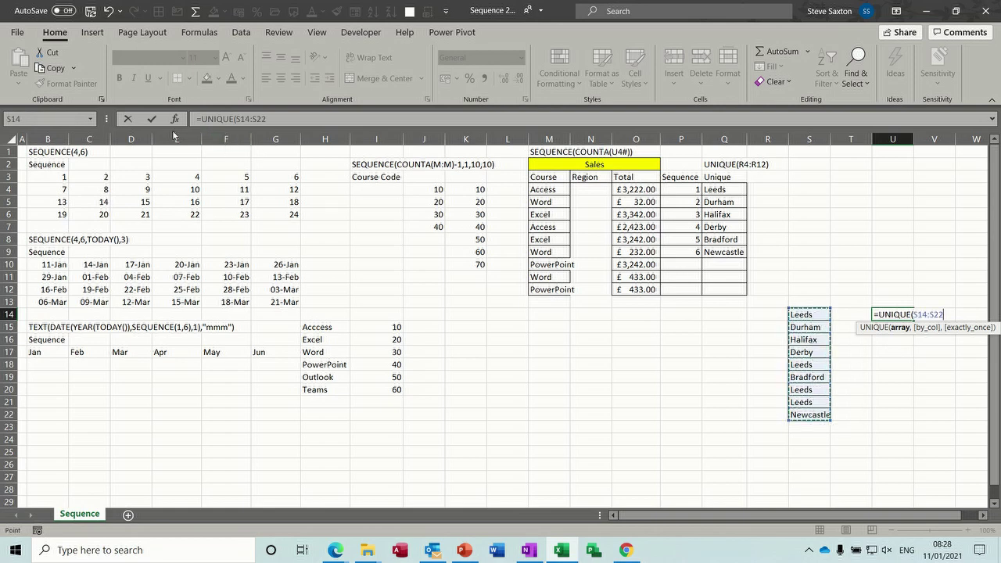
{"action": "left_click", "coordinate": [152, 118]}
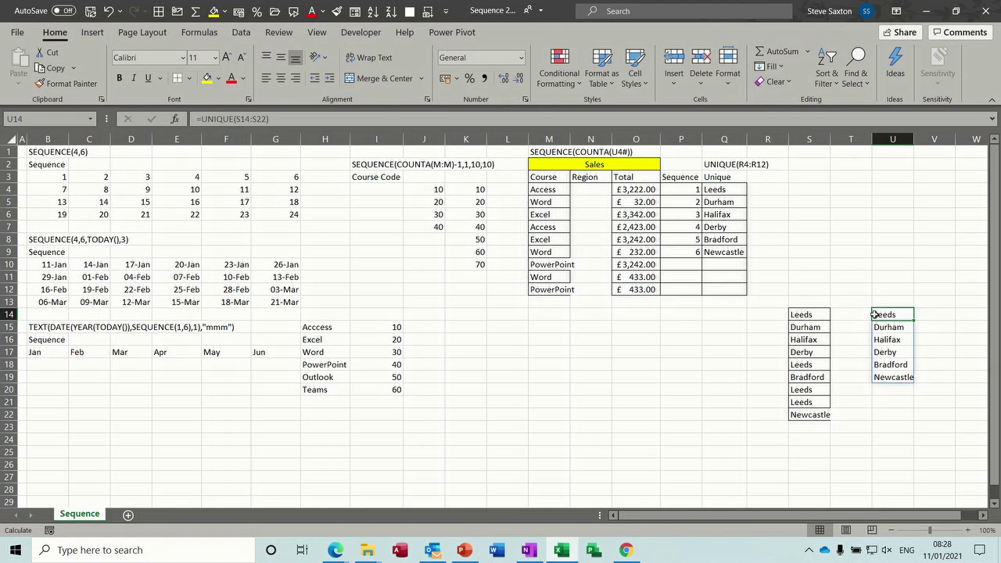
Replace the regions in cells S15 and S17 with Leeds to test the UNIQUE list
{"action": "left_click", "coordinate": [801, 329]}
{"action": "type", "text": "Leeds"}
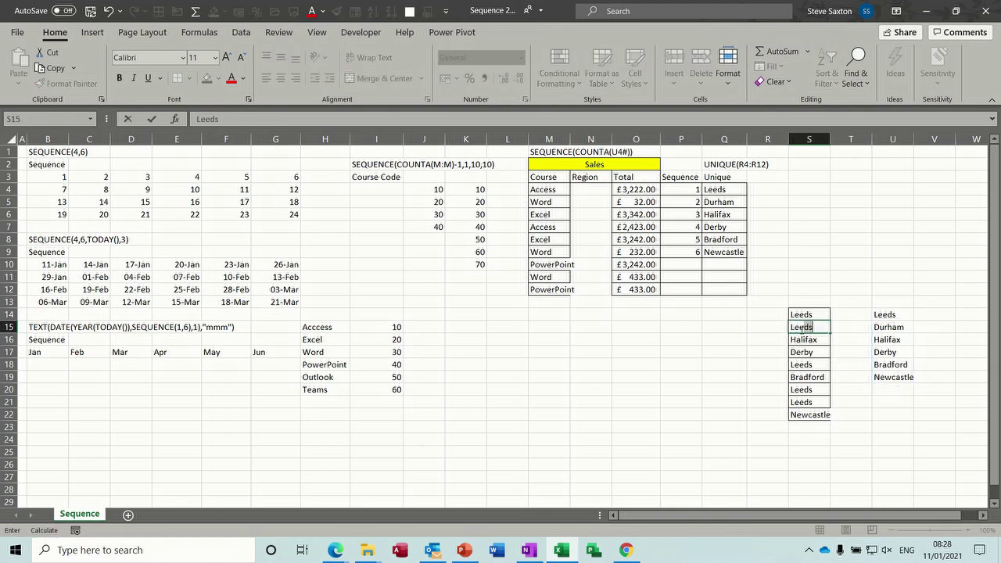
{"action": "key", "text": "Return"}
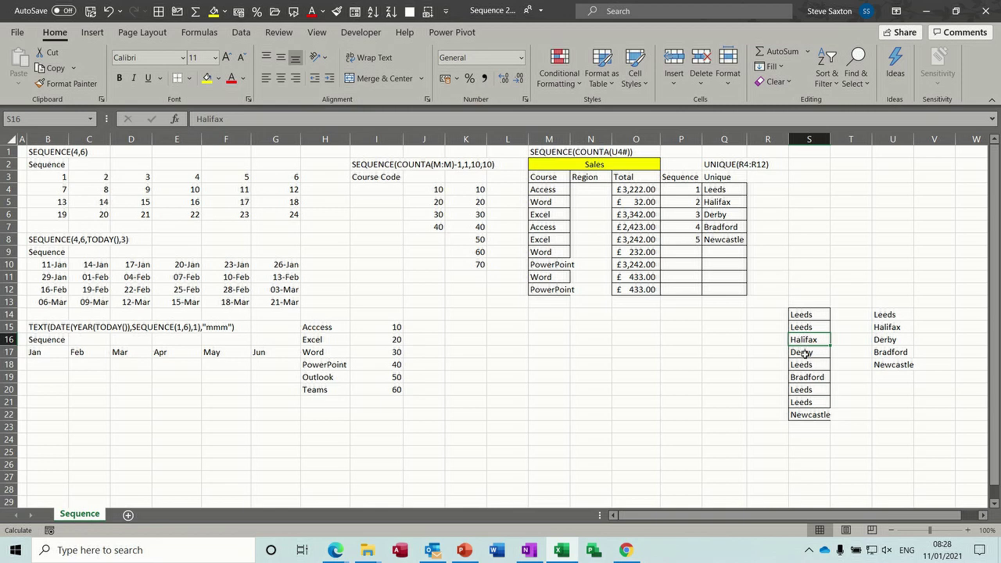
{"action": "left_click", "coordinate": [805, 353]}
{"action": "type", "text": "Leeds"}
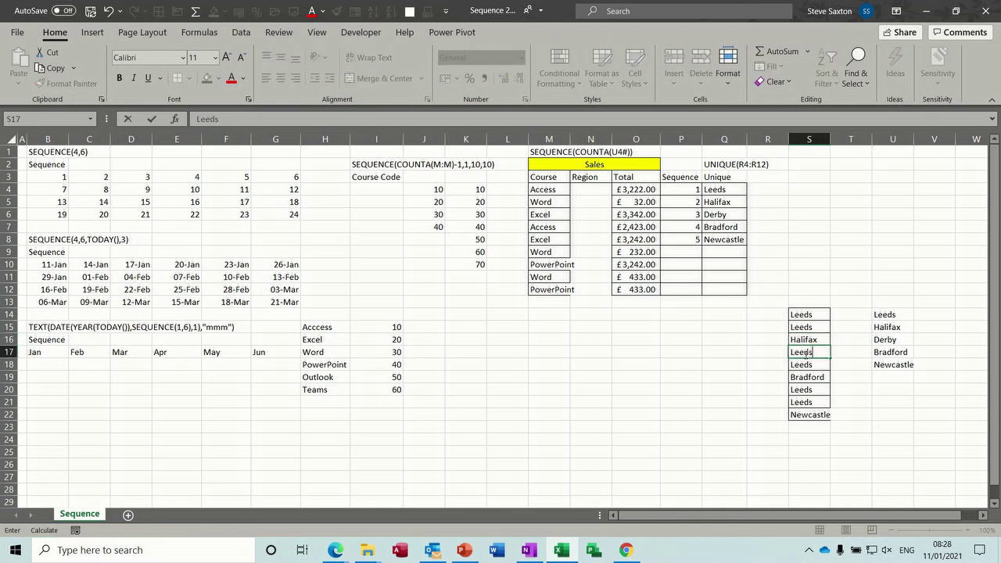
{"action": "key", "text": "Return"}
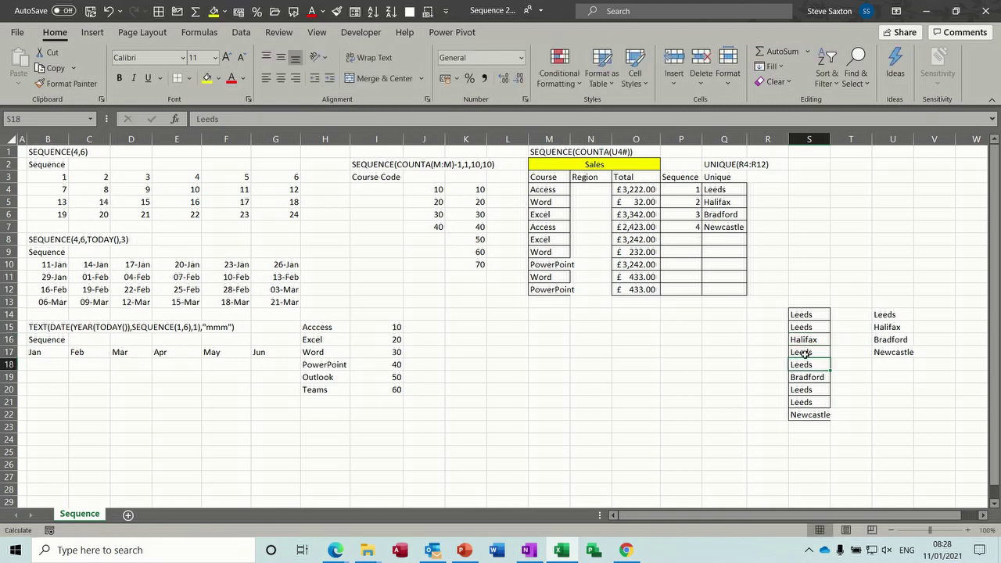
Enter =SEQUENCE(COUNTA(U14#)) in cell T14 to number the spilled list of unique regions
{"action": "left_click", "coordinate": [857, 313]}
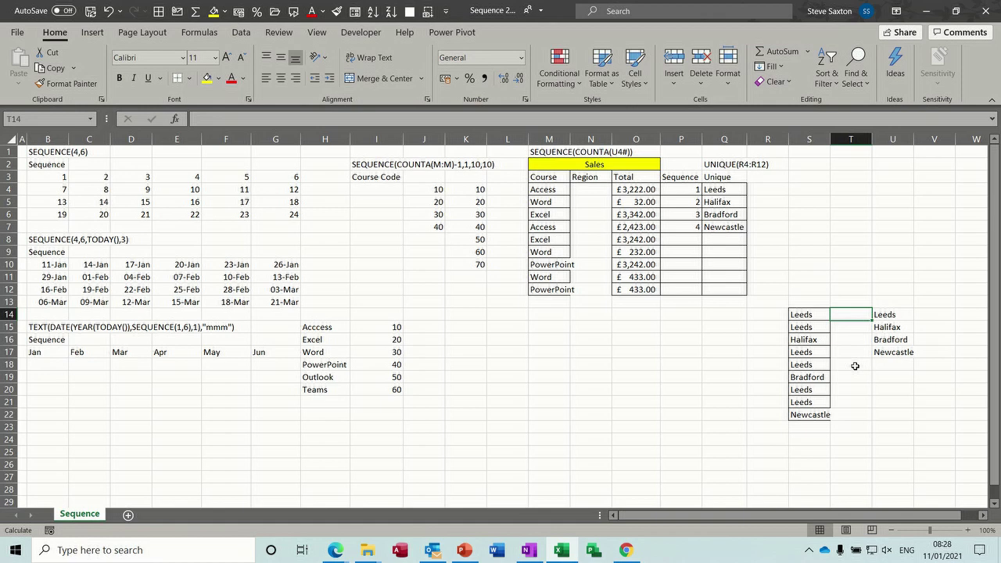
{"action": "type", "text": "=seq"}
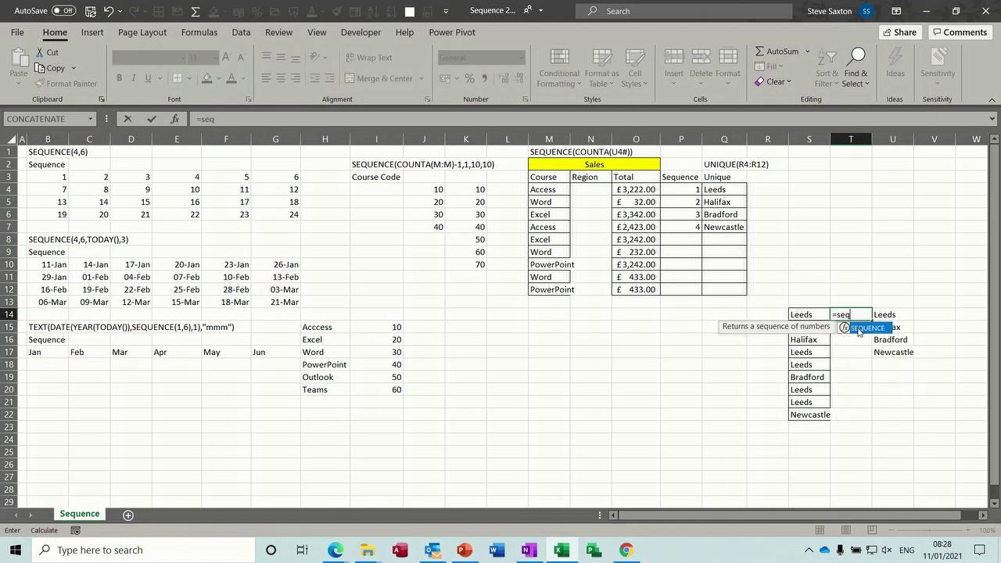
{"action": "double_click", "coordinate": [859, 329]}
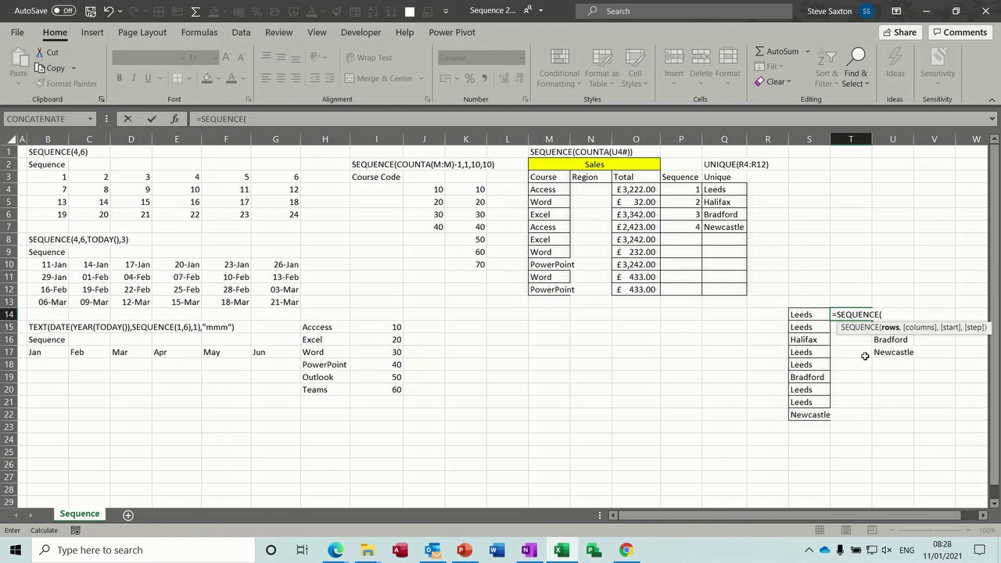
{"action": "type", "text": "counta"}
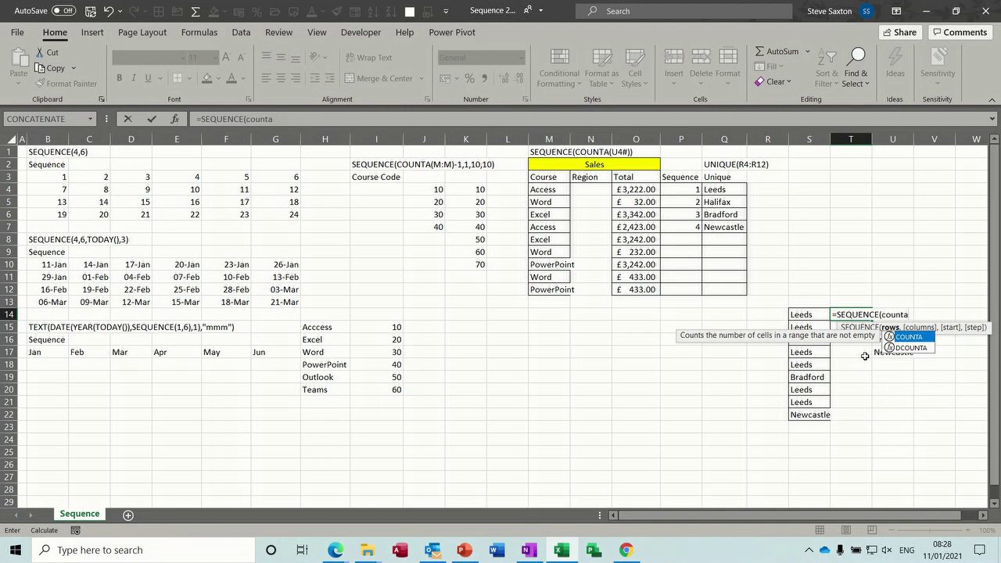
{"action": "type", "text": "("}
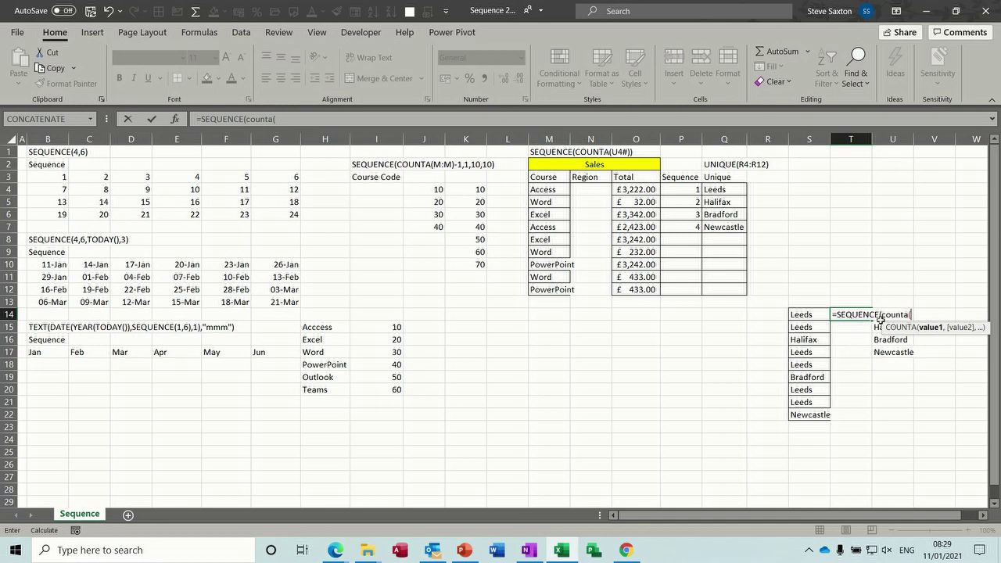
{"action": "left_click", "coordinate": [810, 316]}
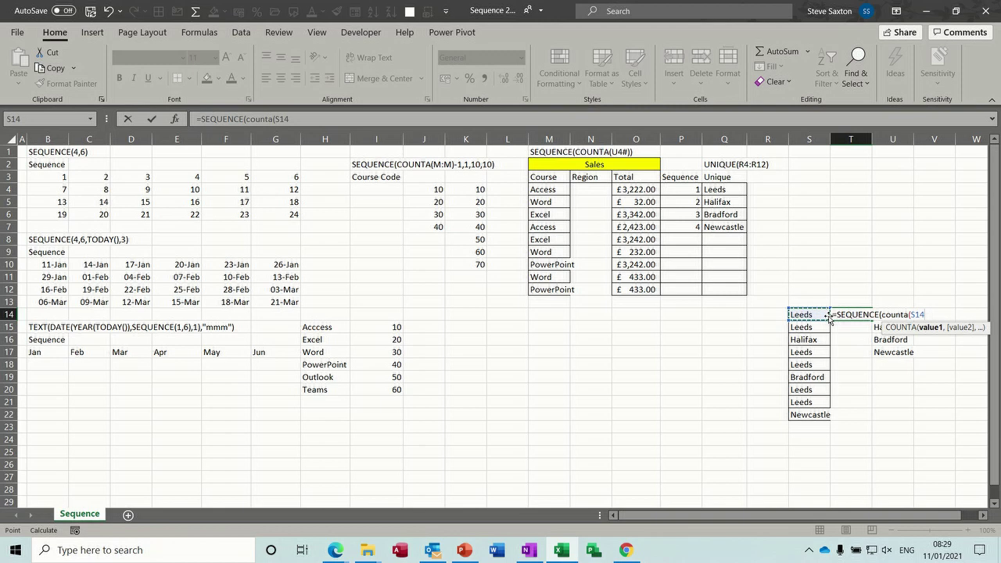
{"action": "key", "text": "BackSpace"}
{"action": "key", "text": "BackSpace"}
{"action": "key", "text": "BackSpace"}
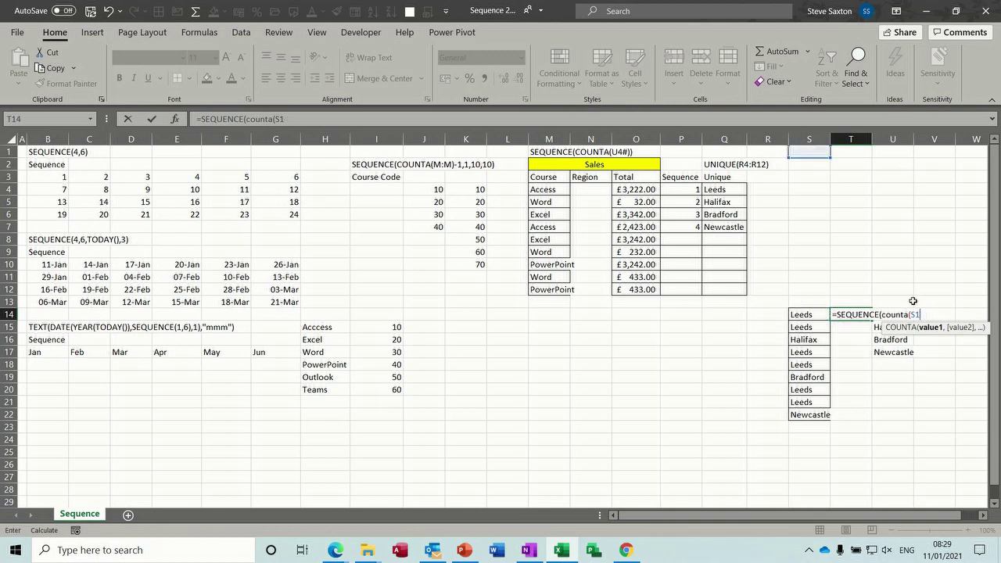
{"action": "type", "text": "u14"}
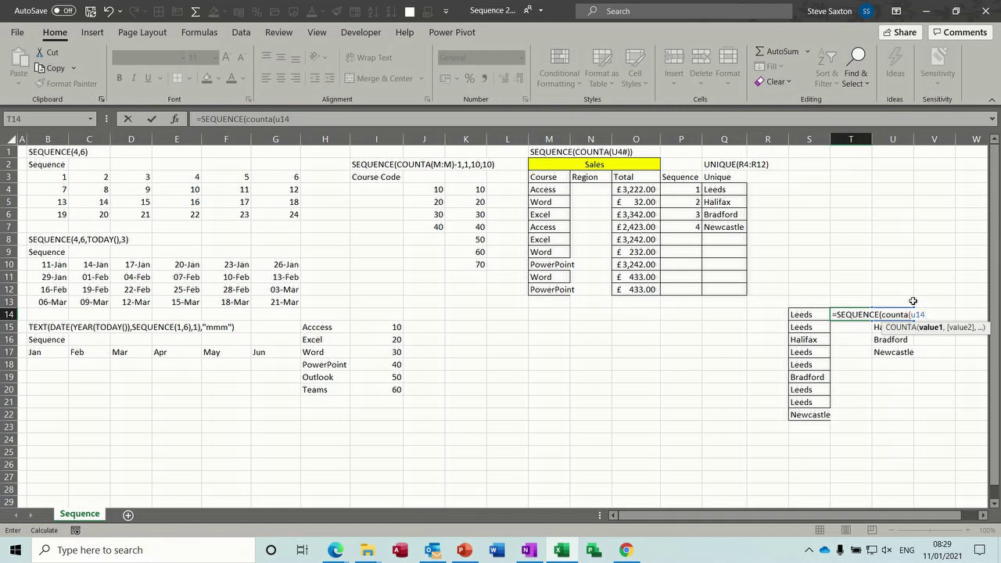
{"action": "type", "text": "#"}
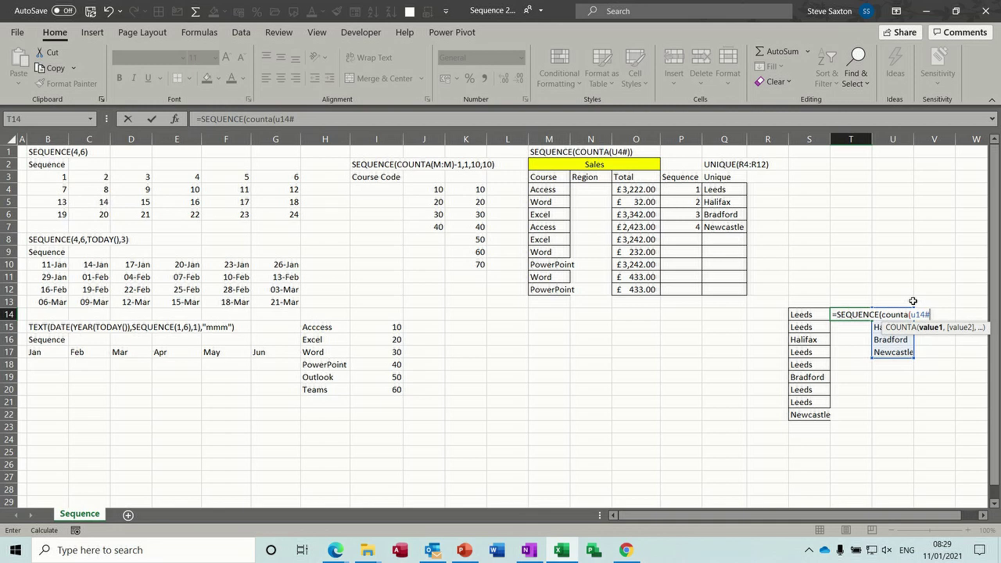
{"action": "type", "text": ")"}
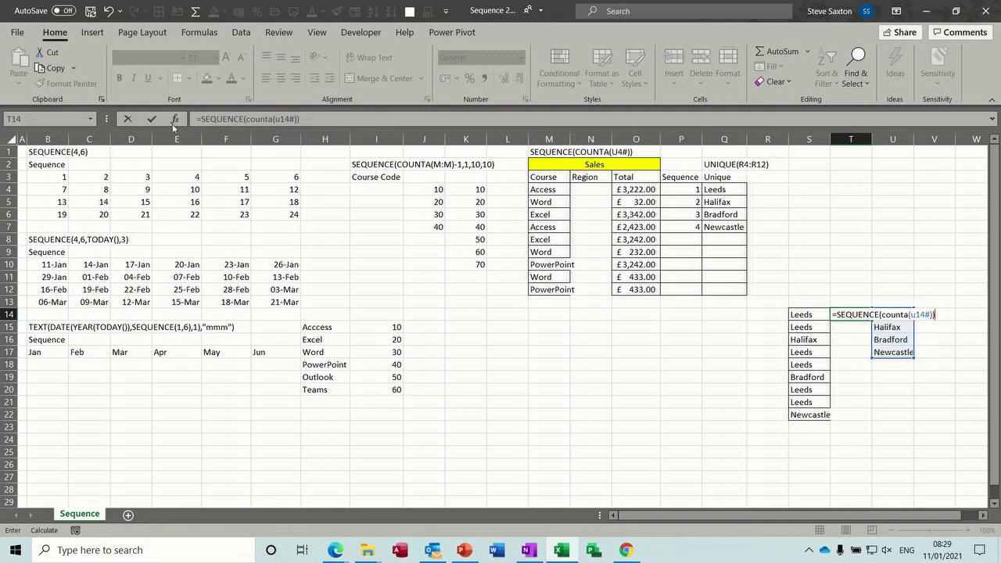
{"action": "left_click", "coordinate": [151, 119]}
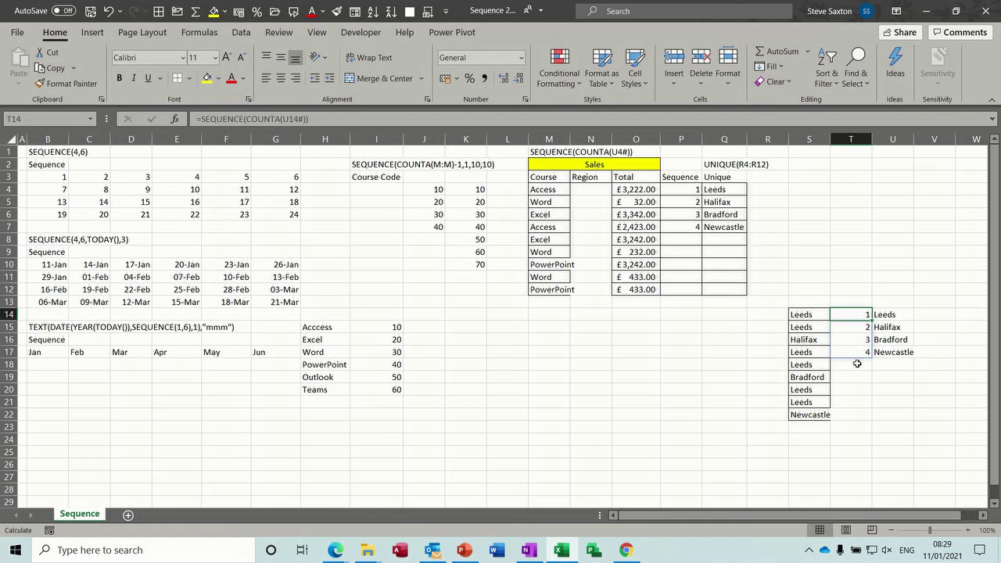
Change the region in cell S17 to Durham and the one in S15 to Sunderland
{"action": "left_click", "coordinate": [805, 354]}
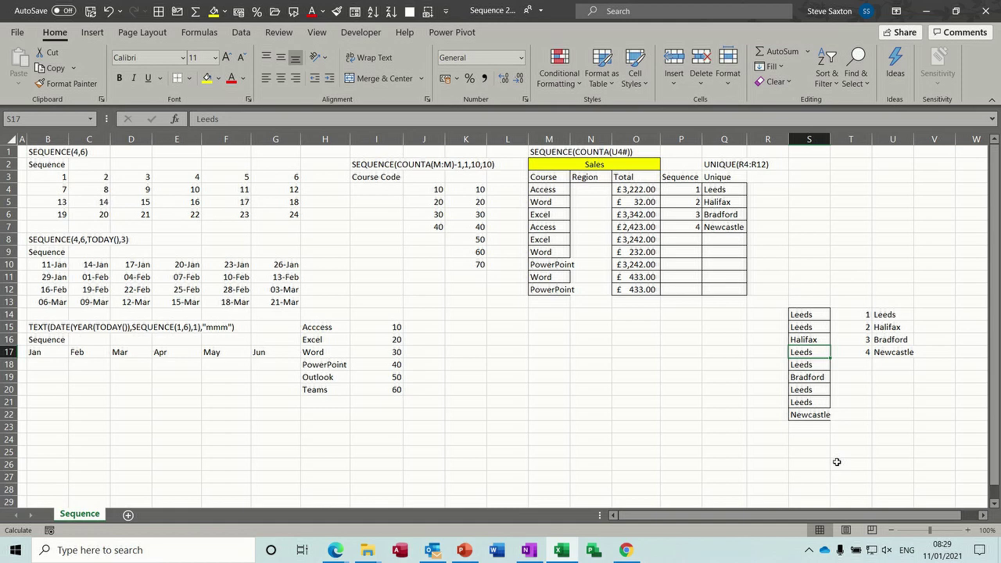
{"action": "type", "text": "Durham"}
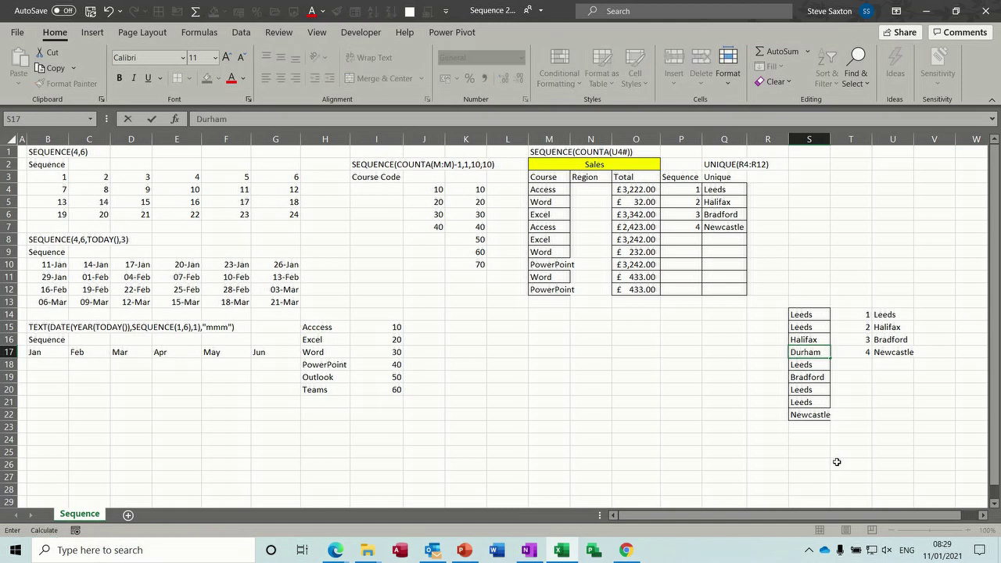
{"action": "key", "text": "Return"}
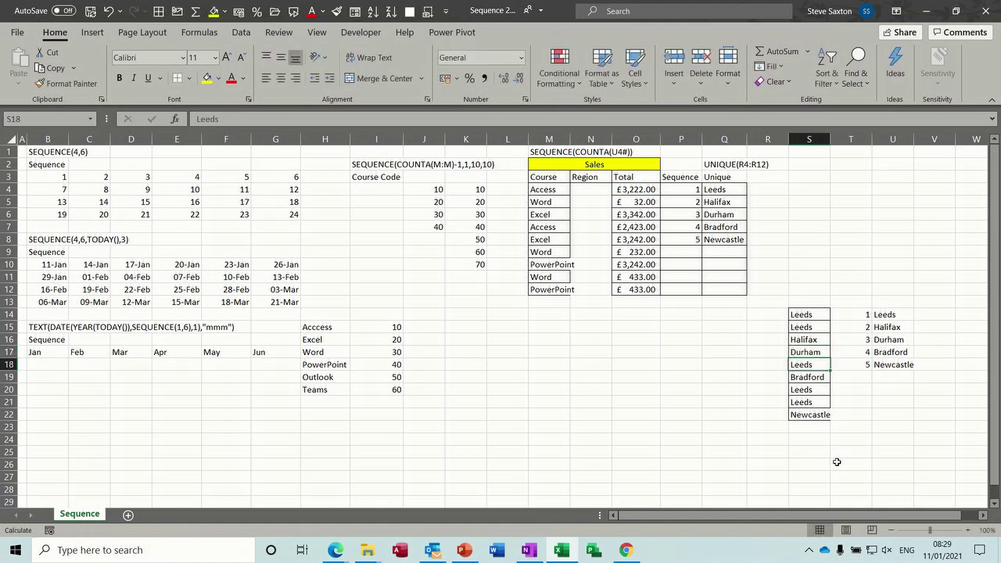
{"action": "left_click", "coordinate": [808, 329]}
{"action": "type", "text": "S"}
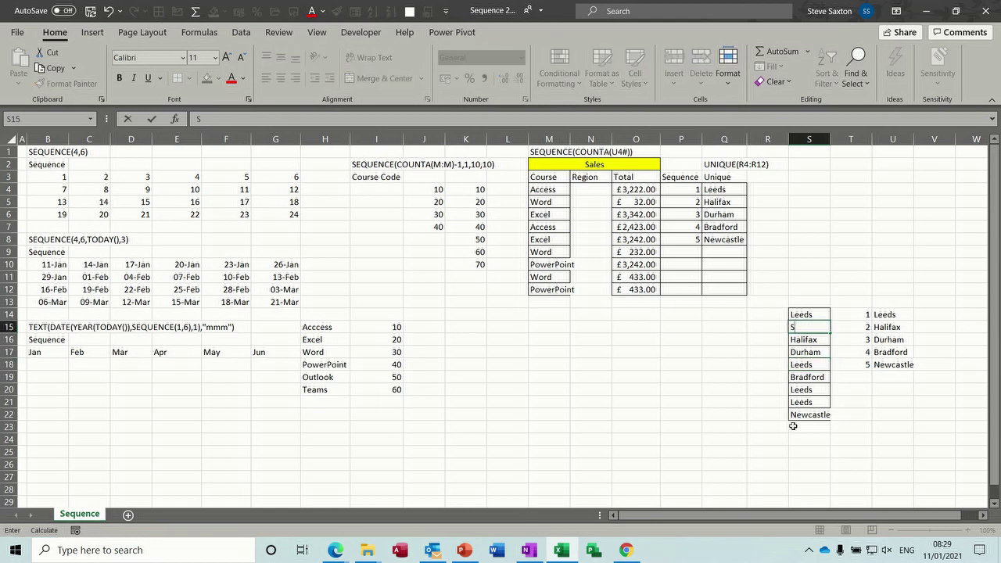
{"action": "type", "text": "underland"}
{"action": "key", "text": "Return"}
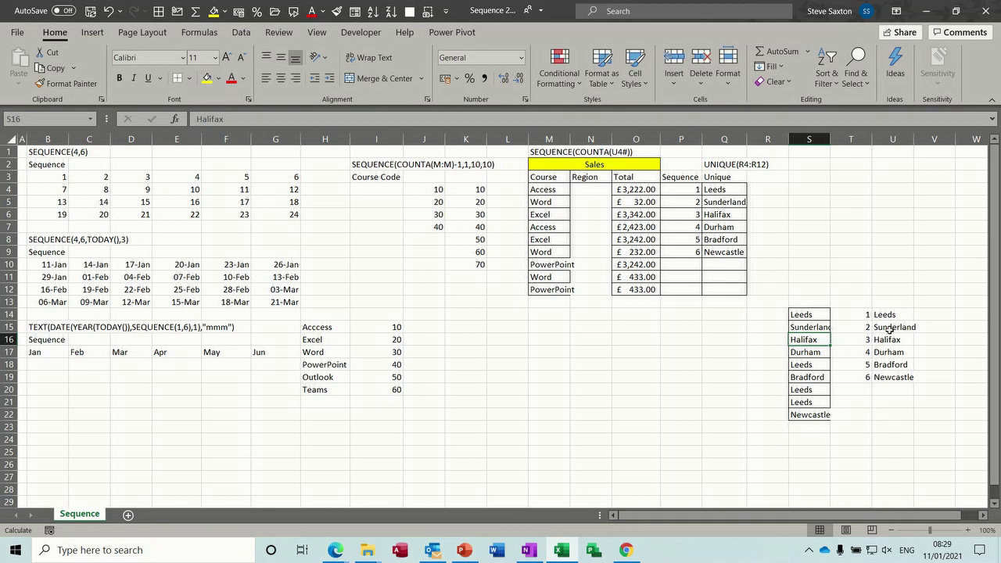